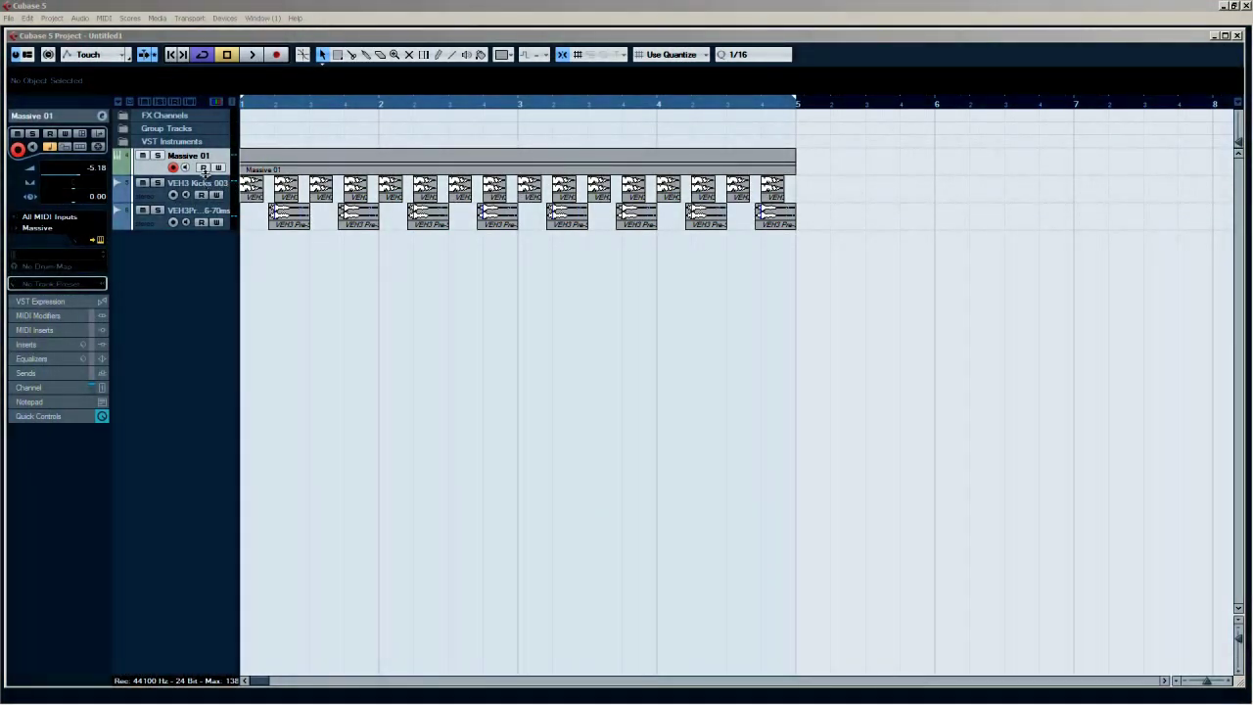
Rename the Massive 01 track to "Wobble Trouble" and enlarge its height in the track list.
{"action": "left_click", "coordinate": [202, 169]}
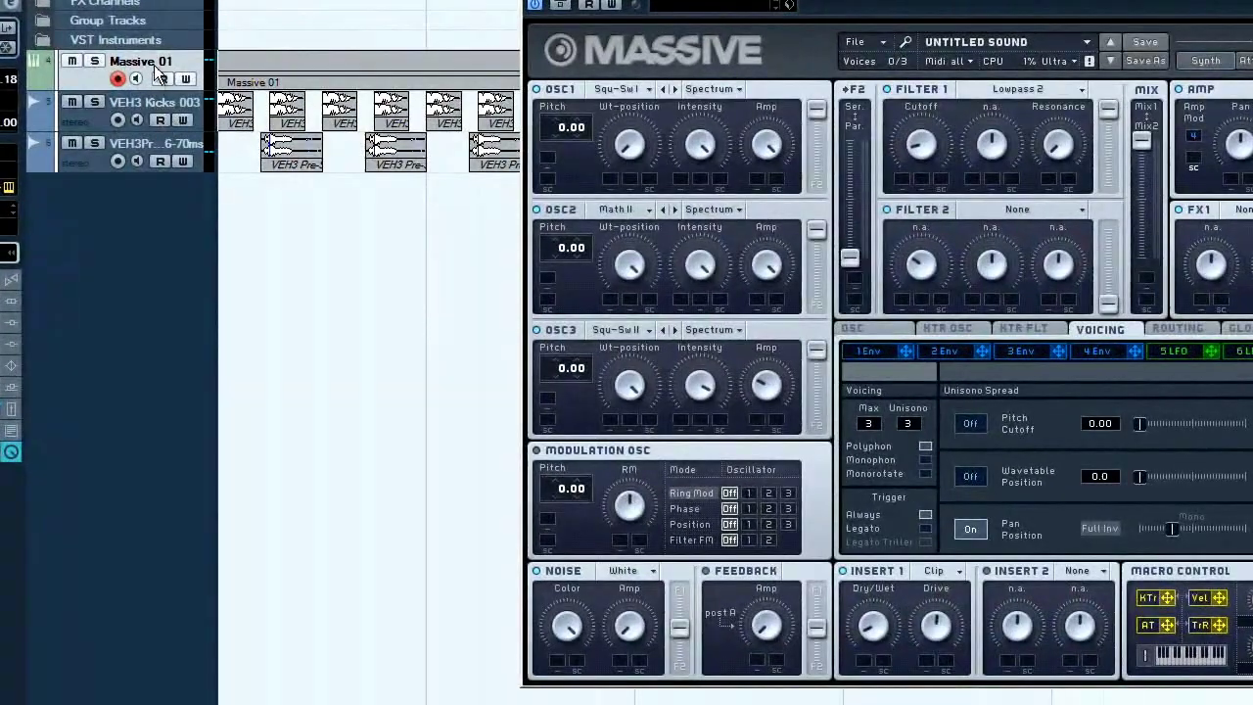
{"action": "double_click", "coordinate": [176, 103]}
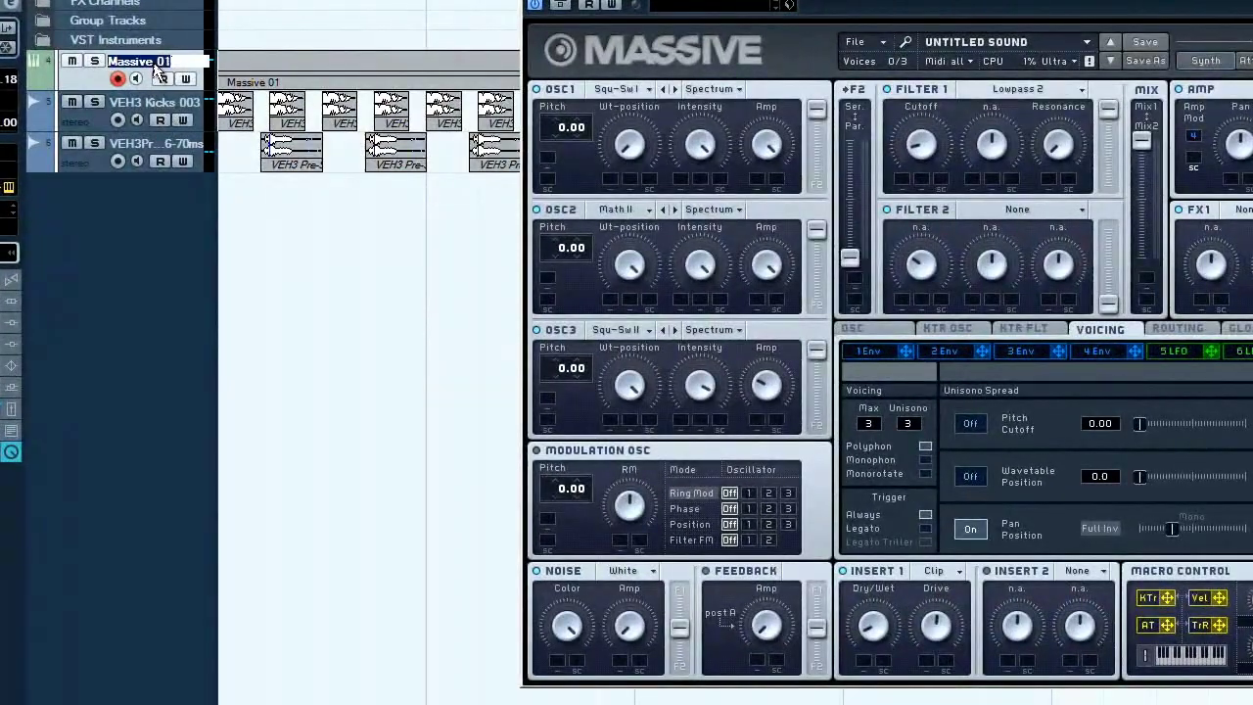
{"action": "type", "text": "Wobbl"}
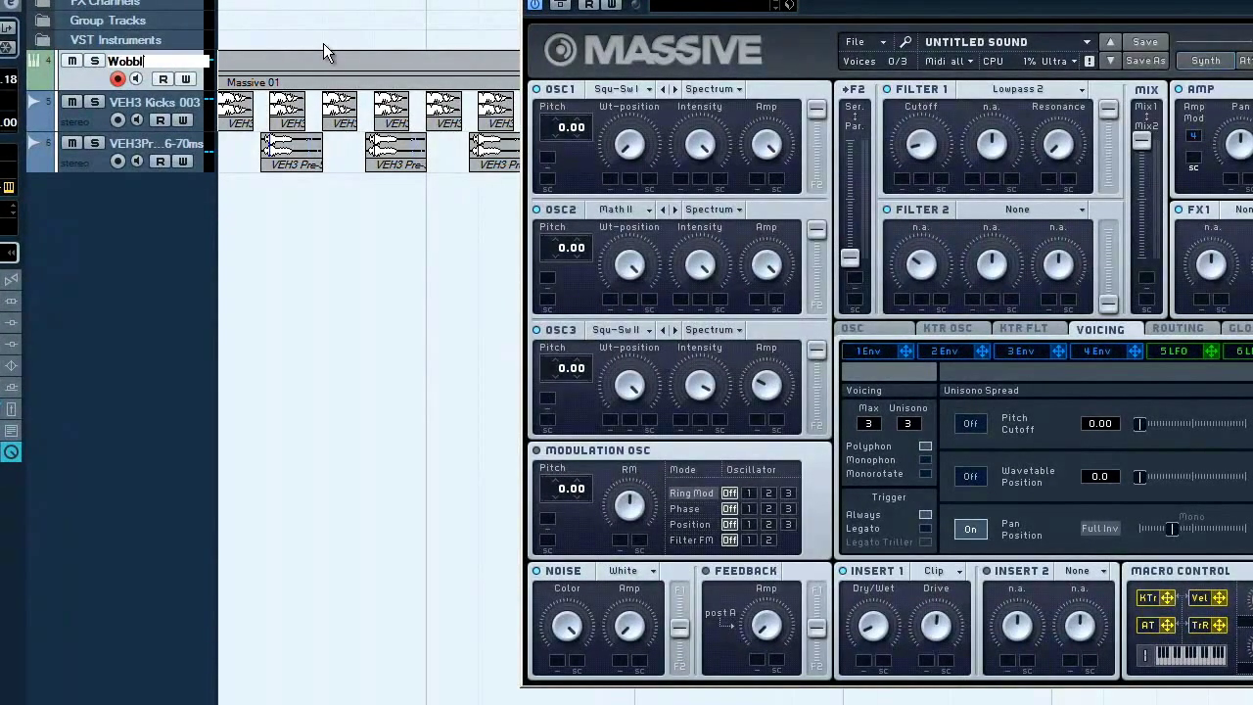
{"action": "type", "text": "e Tropuble"}
{"action": "key", "text": "Left"}
{"action": "key", "text": "Left"}
{"action": "key", "text": "Left"}
{"action": "key", "text": "Left"}
{"action": "key", "text": "BackSpace"}
{"action": "key", "text": "Return"}
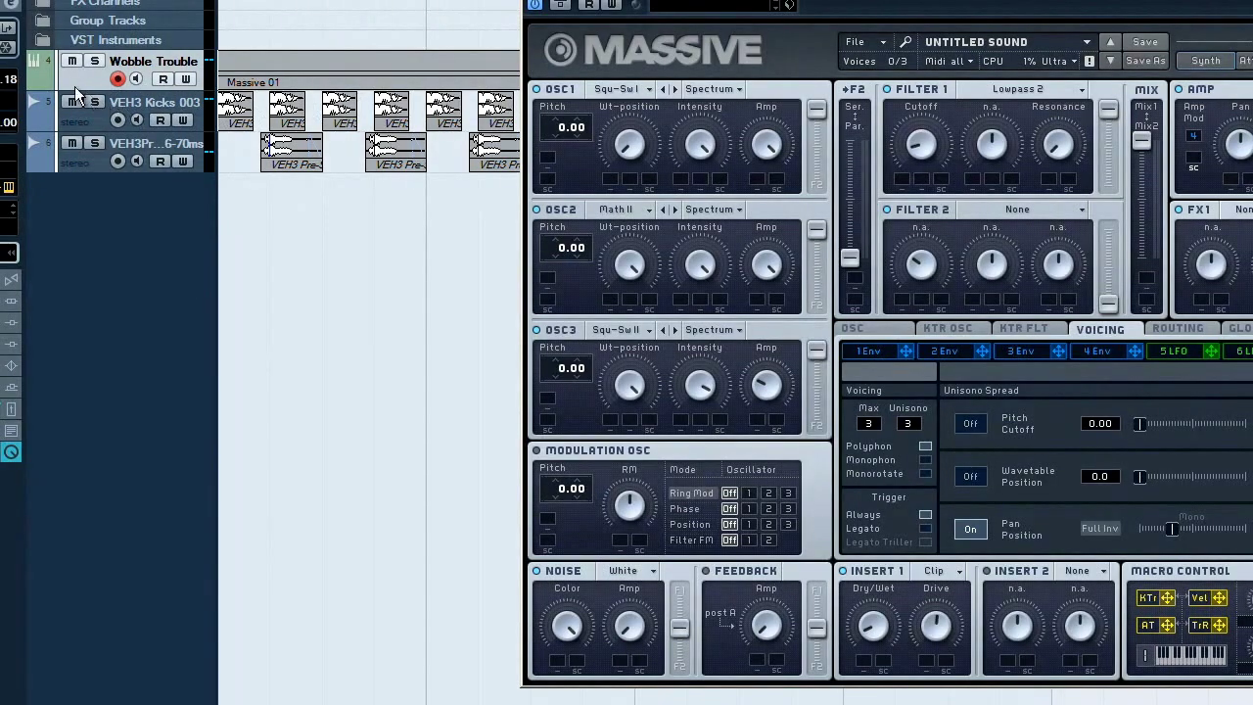
{"action": "left_click_drag", "start_coordinate": [70, 92], "coordinate": [92, 575]}
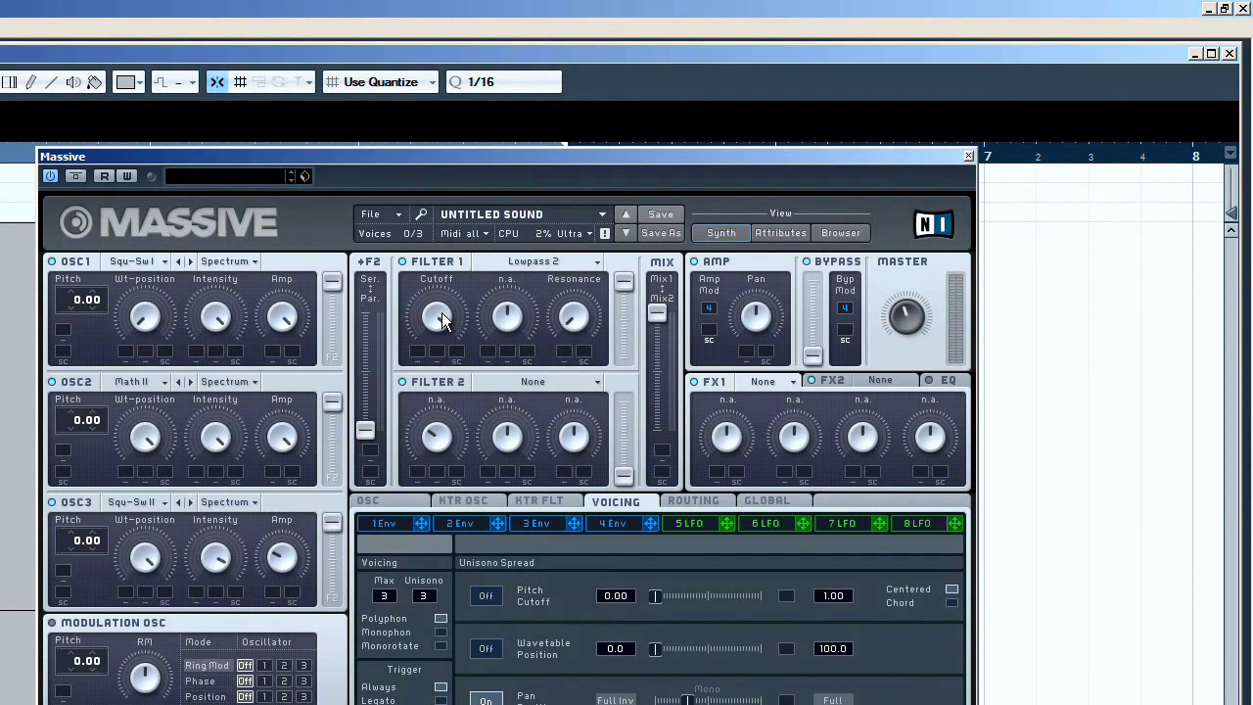
Modulate the Filter 1 cutoff with LFO 5, using a raised rate and the crossfade fully on the sine curve, and audition the wobble.
{"action": "left_click_drag", "start_coordinate": [441, 321], "coordinate": [437, 449]}
{"action": "left_click", "coordinate": [701, 524]}
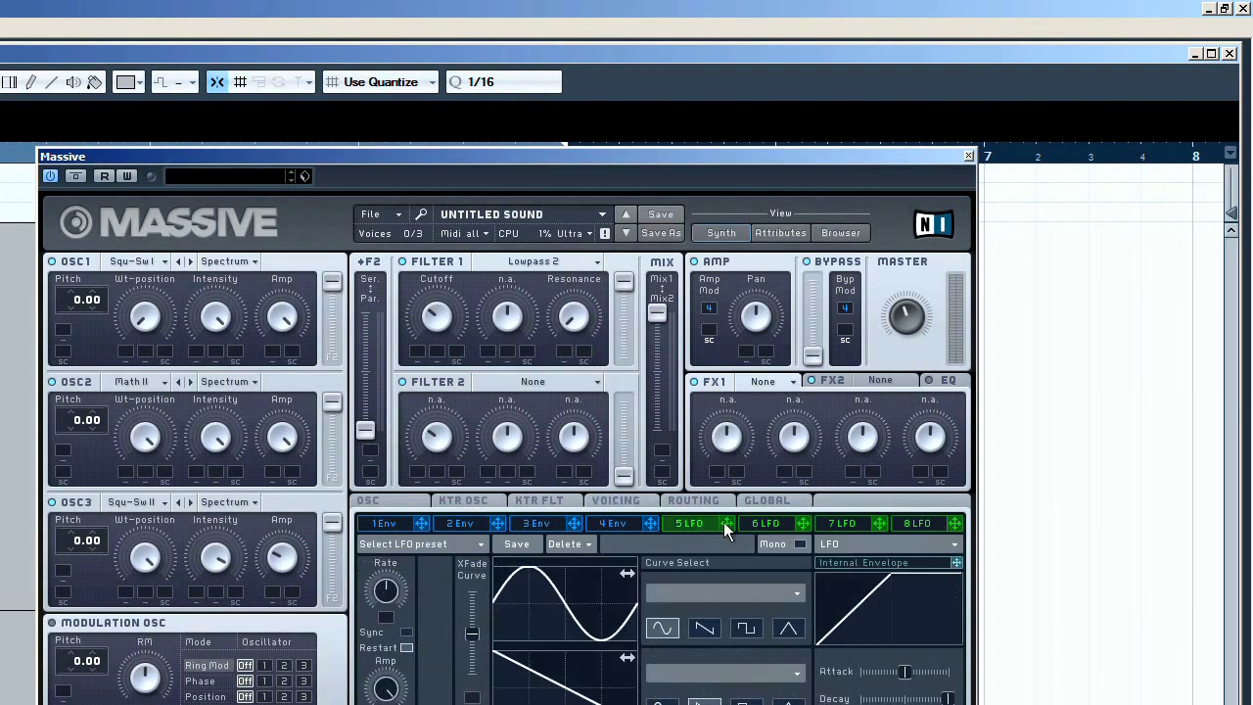
{"action": "left_click_drag", "start_coordinate": [727, 524], "coordinate": [455, 286]}
{"action": "left_click_drag", "start_coordinate": [388, 608], "coordinate": [391, 600]}
{"action": "left_click_drag", "start_coordinate": [472, 634], "coordinate": [472, 592]}
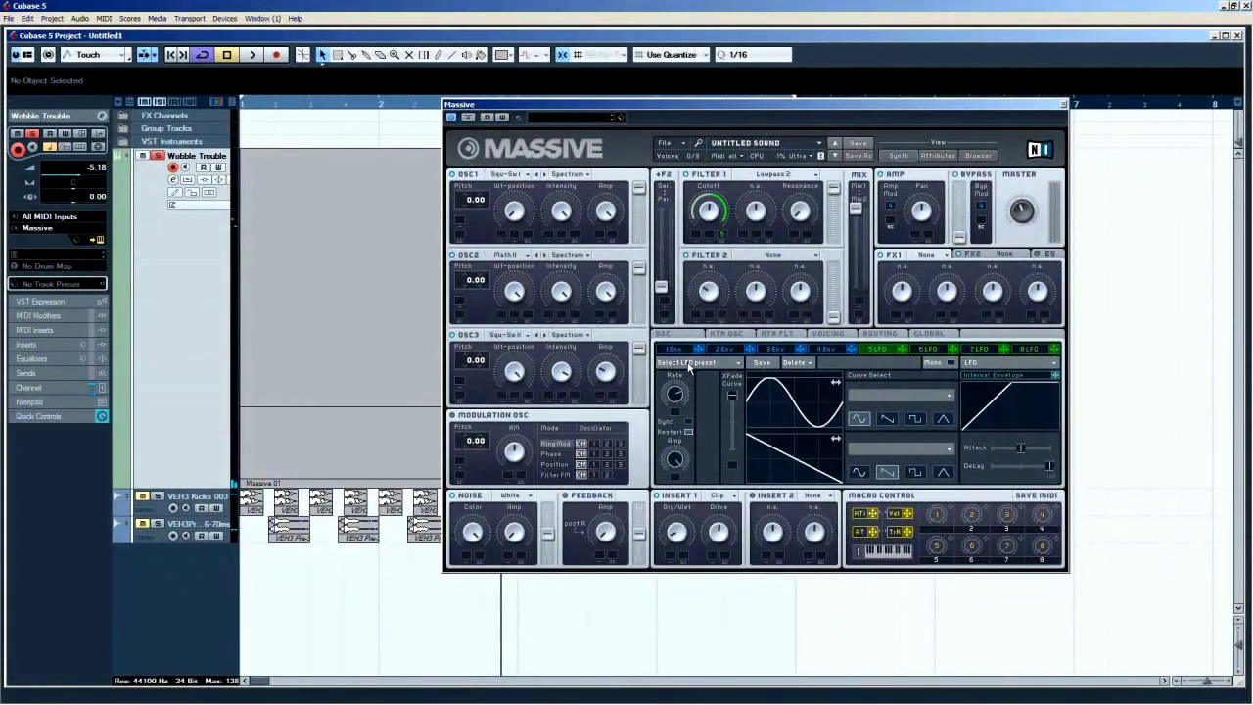
{"action": "key", "text": "space"}
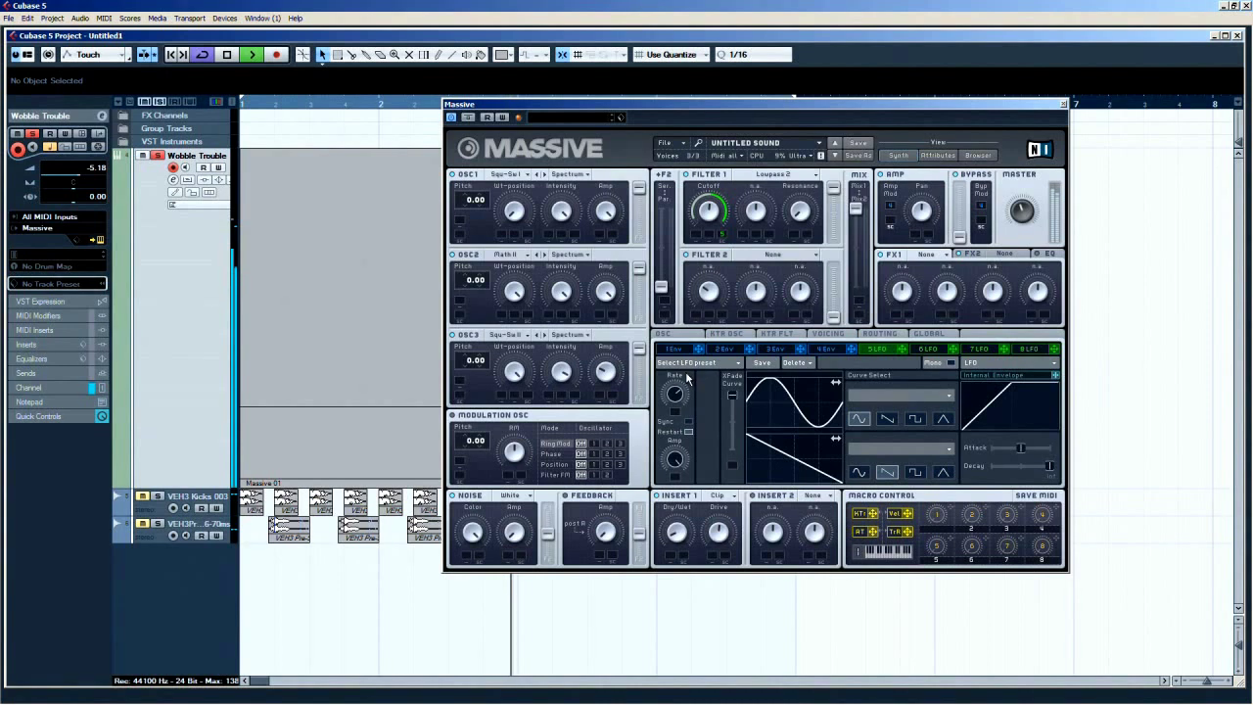
{"action": "key", "text": "space"}
Try syncing LFO 5 to the project tempo at a 1/4 ratio and audition it on the soloed bass.
{"action": "left_click", "coordinate": [688, 424]}
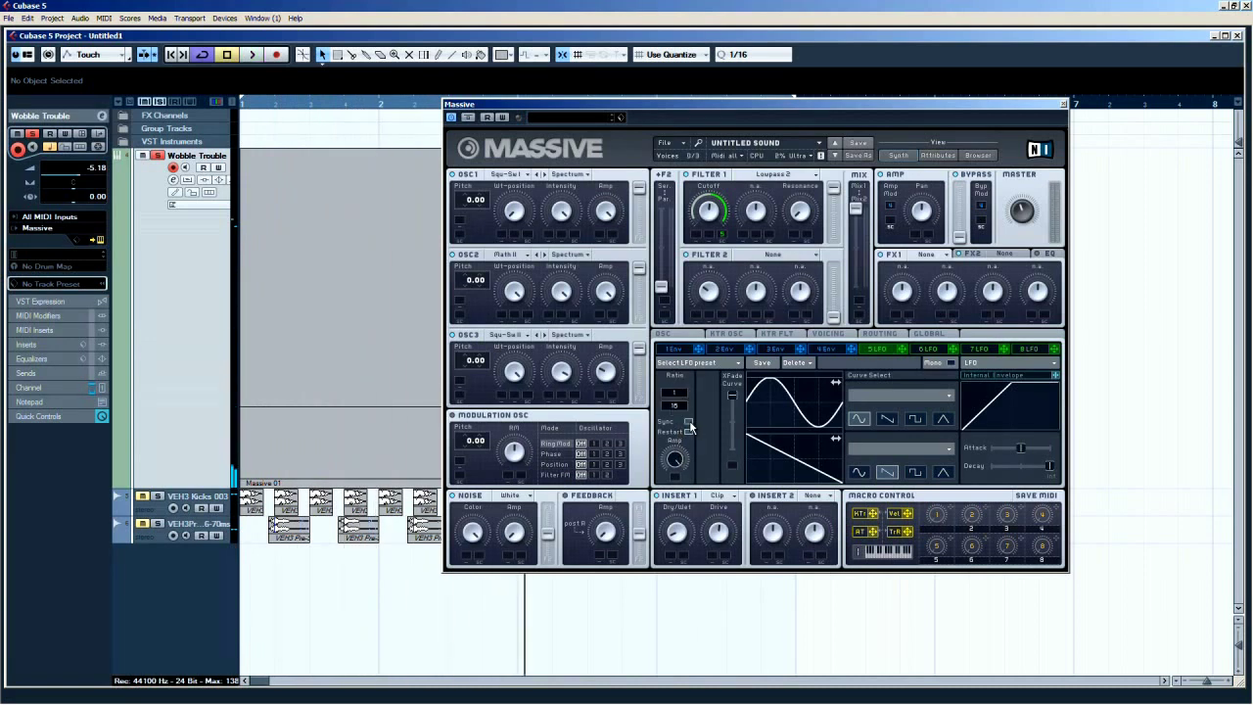
{"action": "key", "text": "F2"}
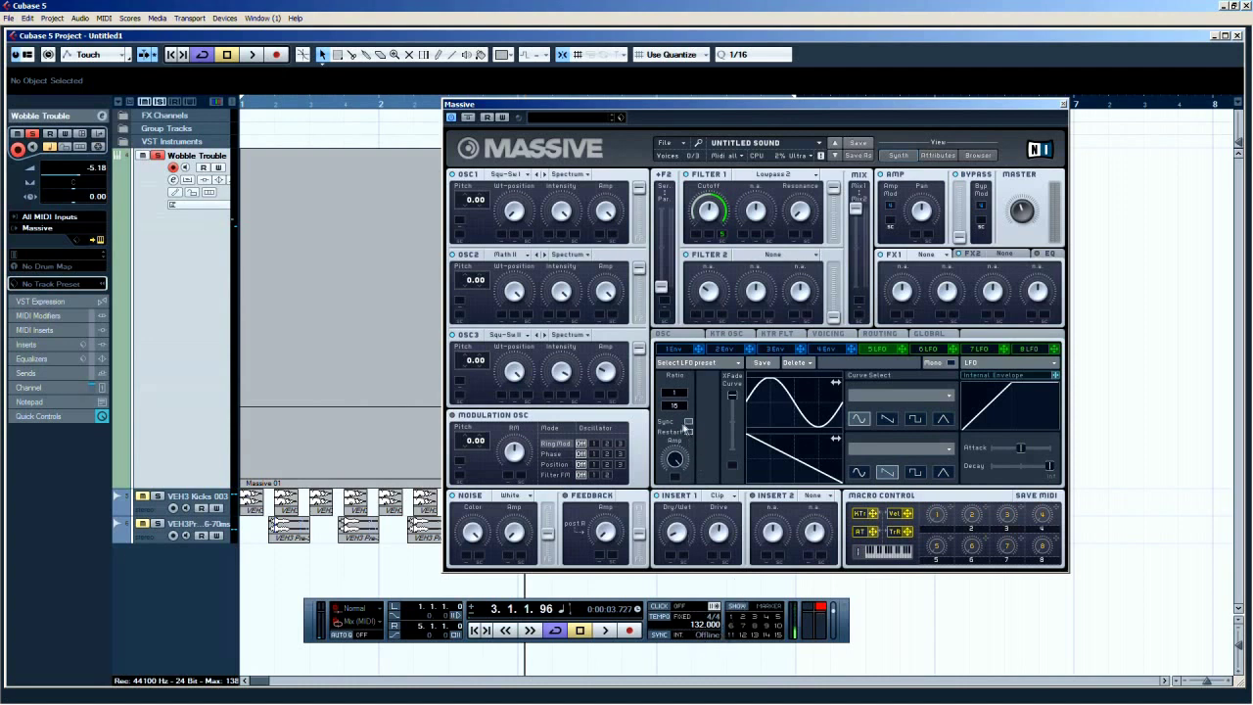
{"action": "key", "text": "F2"}
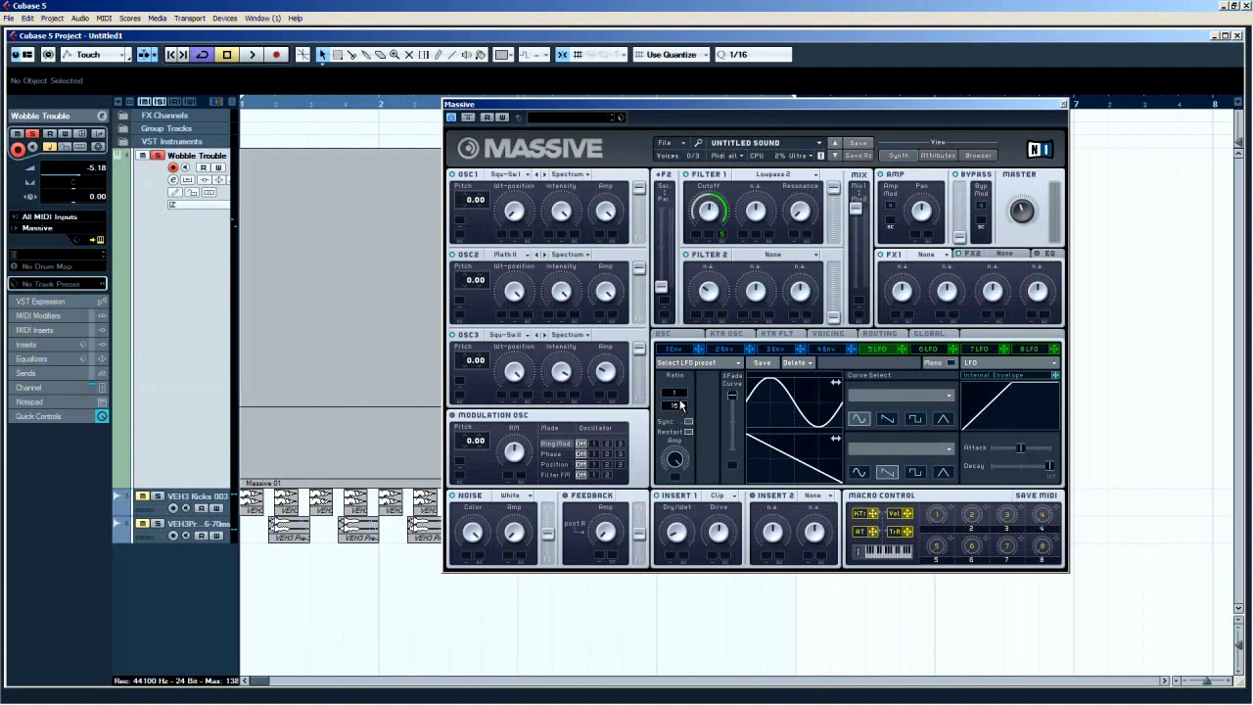
{"action": "key", "text": "space"}
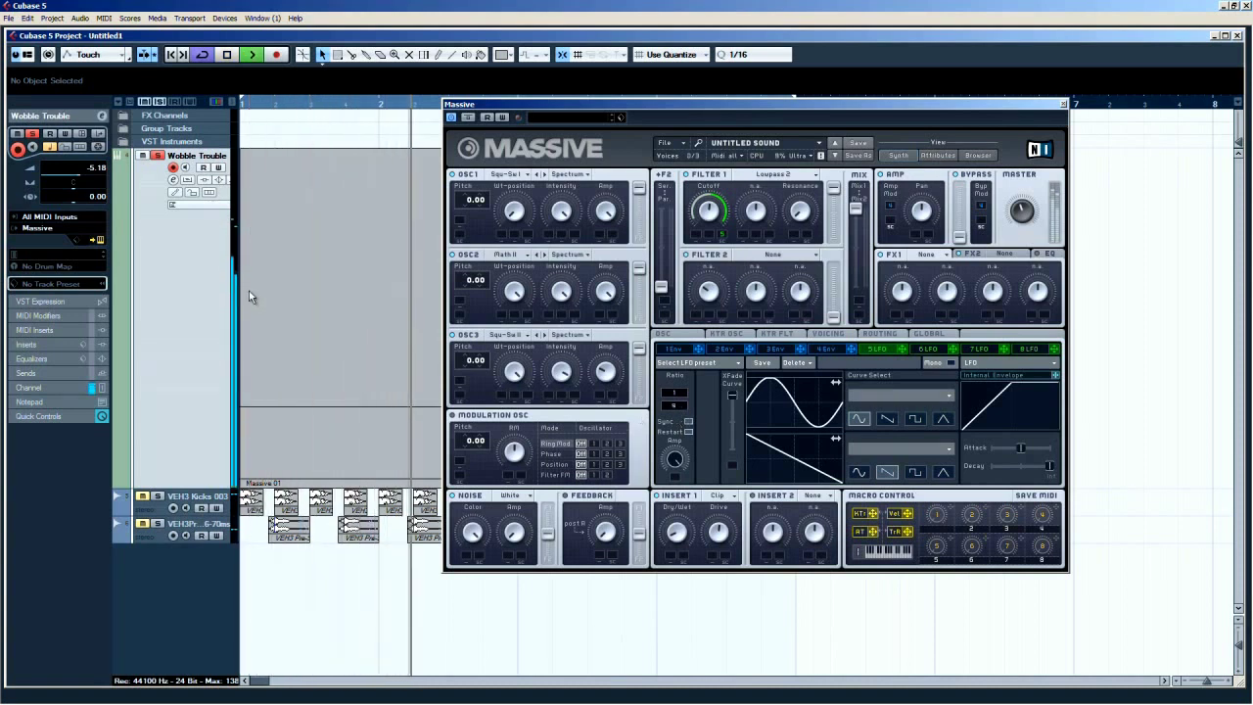
{"action": "key", "text": "space"}
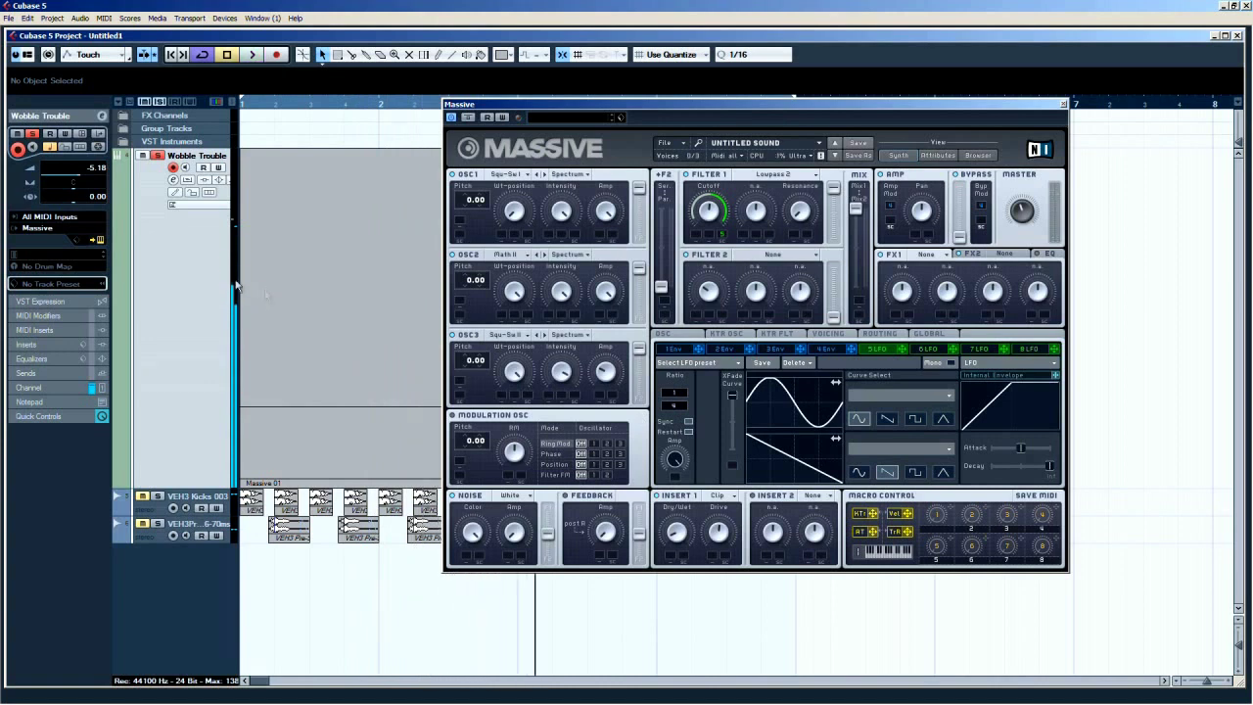
Audition LFO 5 at ratios 2/8 and 2/12 with the kick and percussion, and turn its tempo sync off.
{"action": "key", "text": "space"}
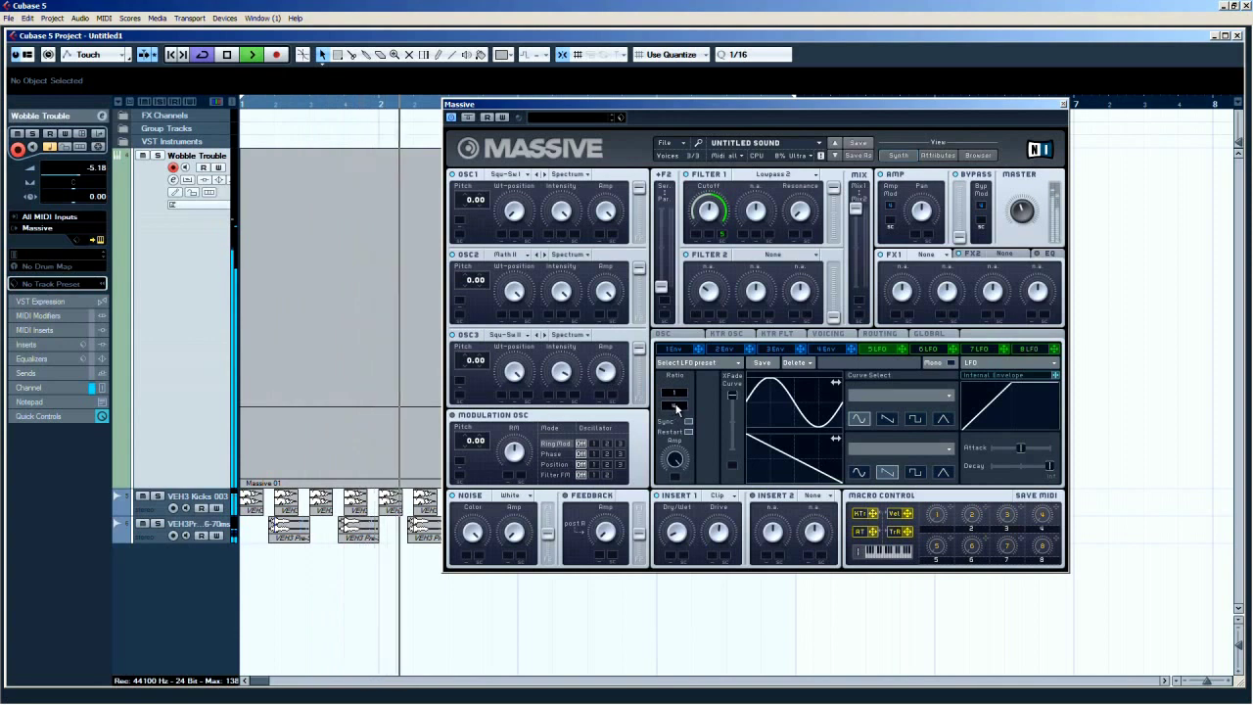
{"action": "left_click_drag", "start_coordinate": [676, 407], "coordinate": [675, 409]}
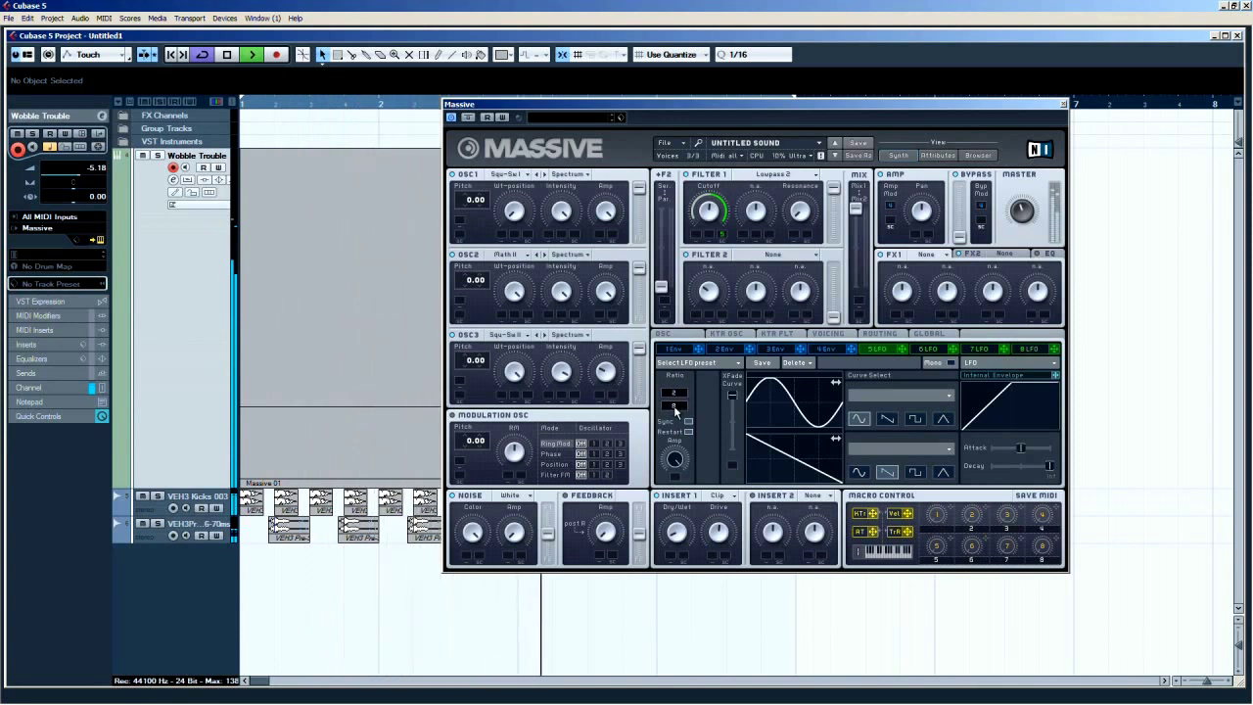
{"action": "left_click_drag", "start_coordinate": [674, 409], "coordinate": [679, 408]}
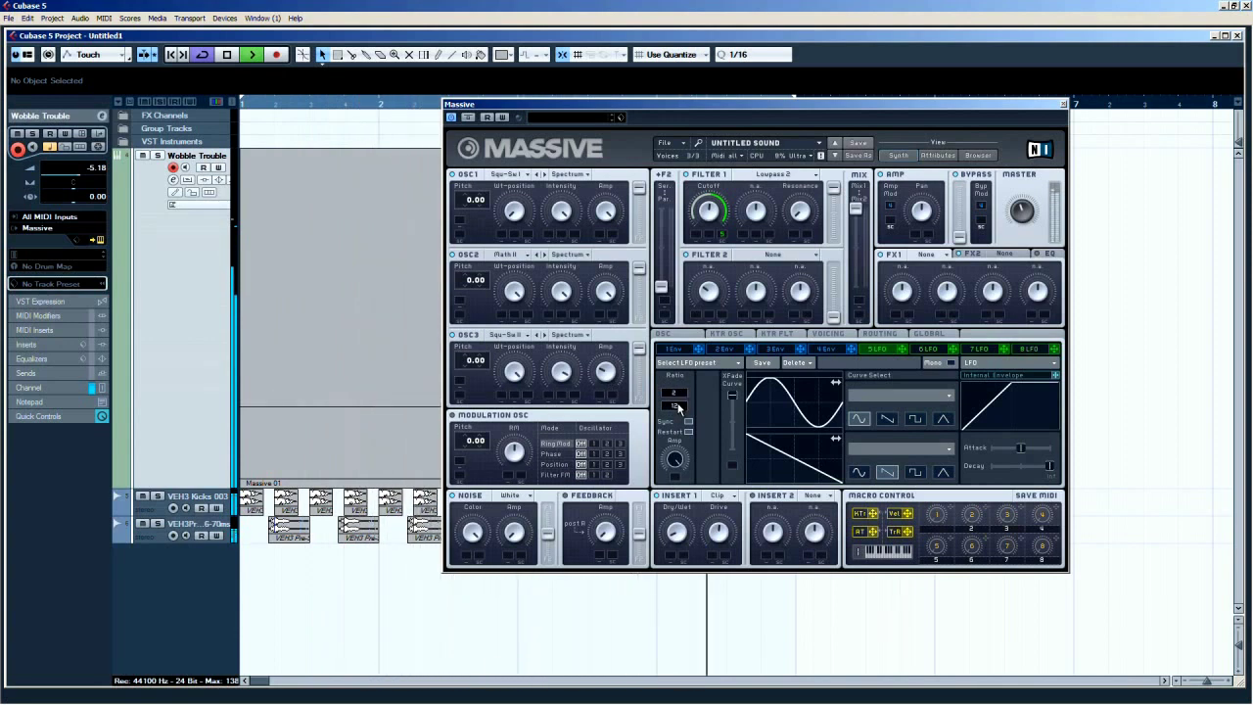
{"action": "key", "text": "space"}
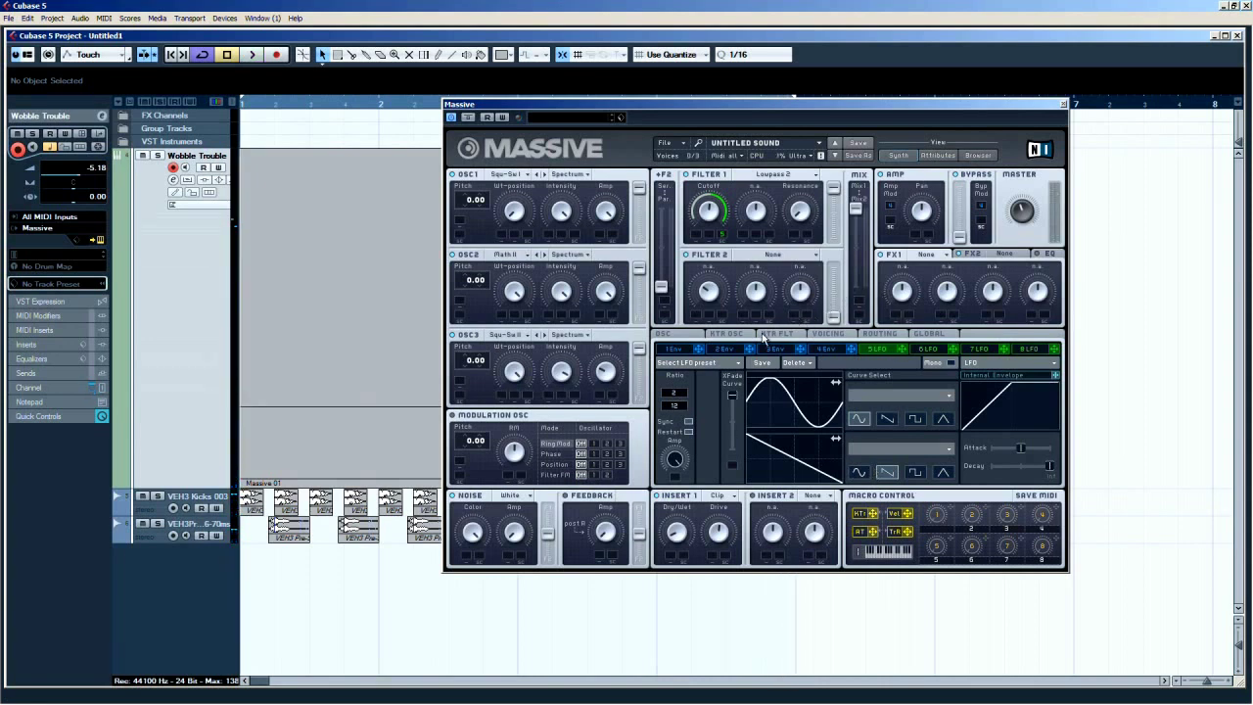
{"action": "left_click", "coordinate": [689, 422]}
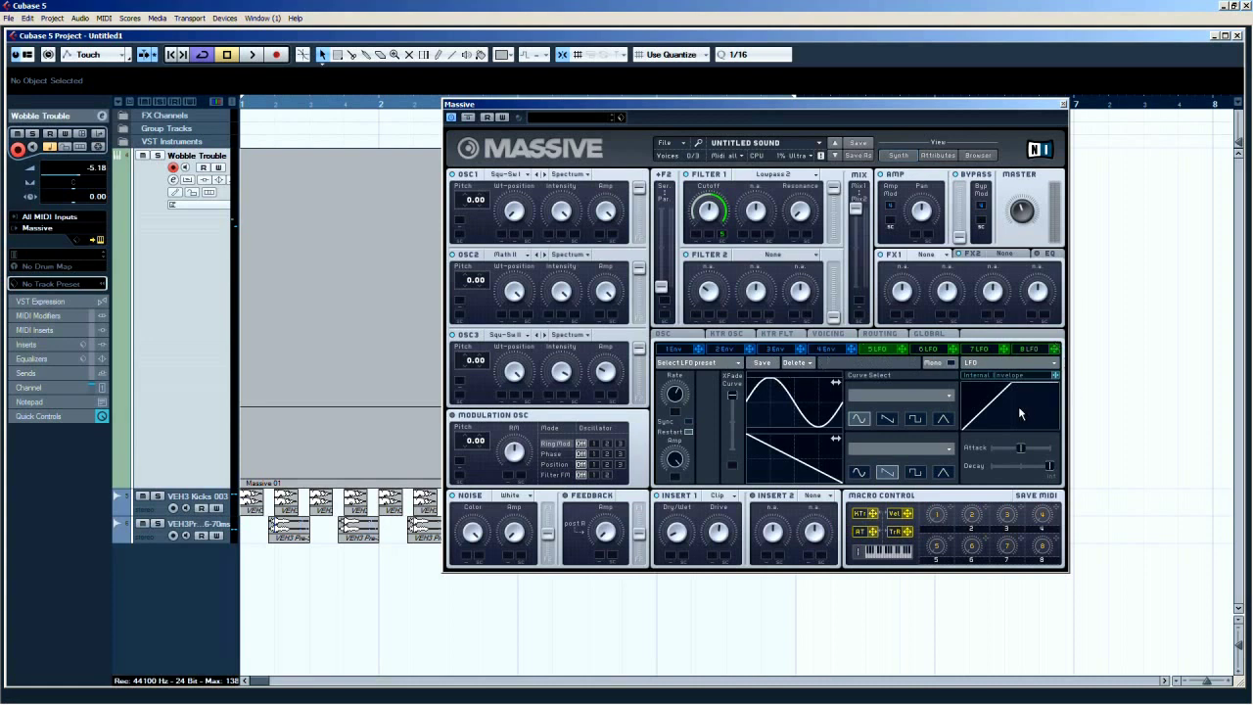
Try the Stepper mode on modulator 8 and change it to Performer.
{"action": "left_click", "coordinate": [1026, 352]}
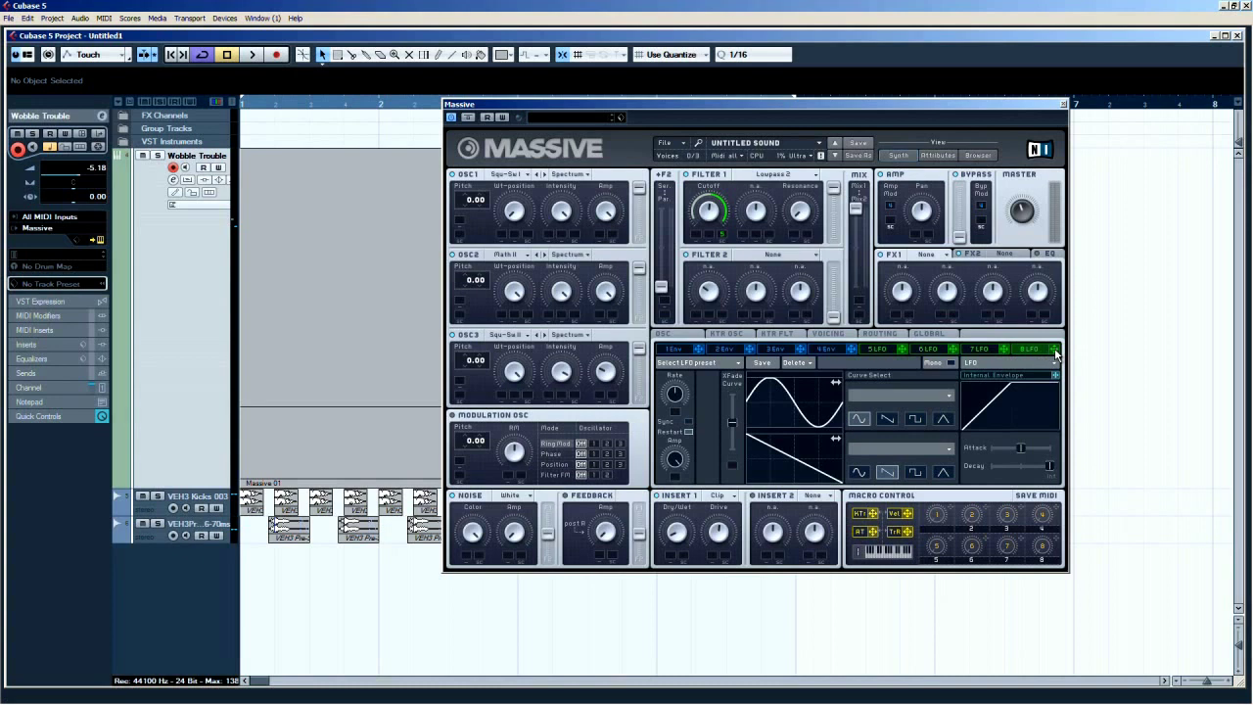
{"action": "left_click", "coordinate": [1039, 364]}
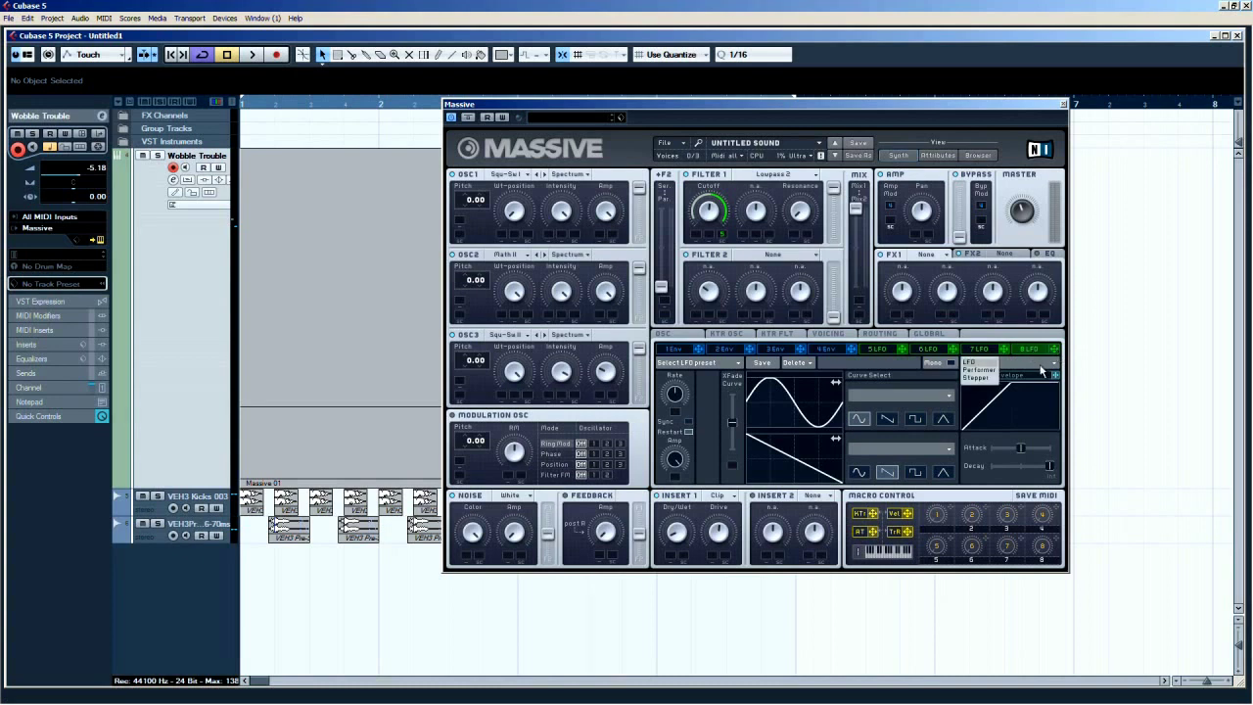
{"action": "left_click", "coordinate": [977, 378]}
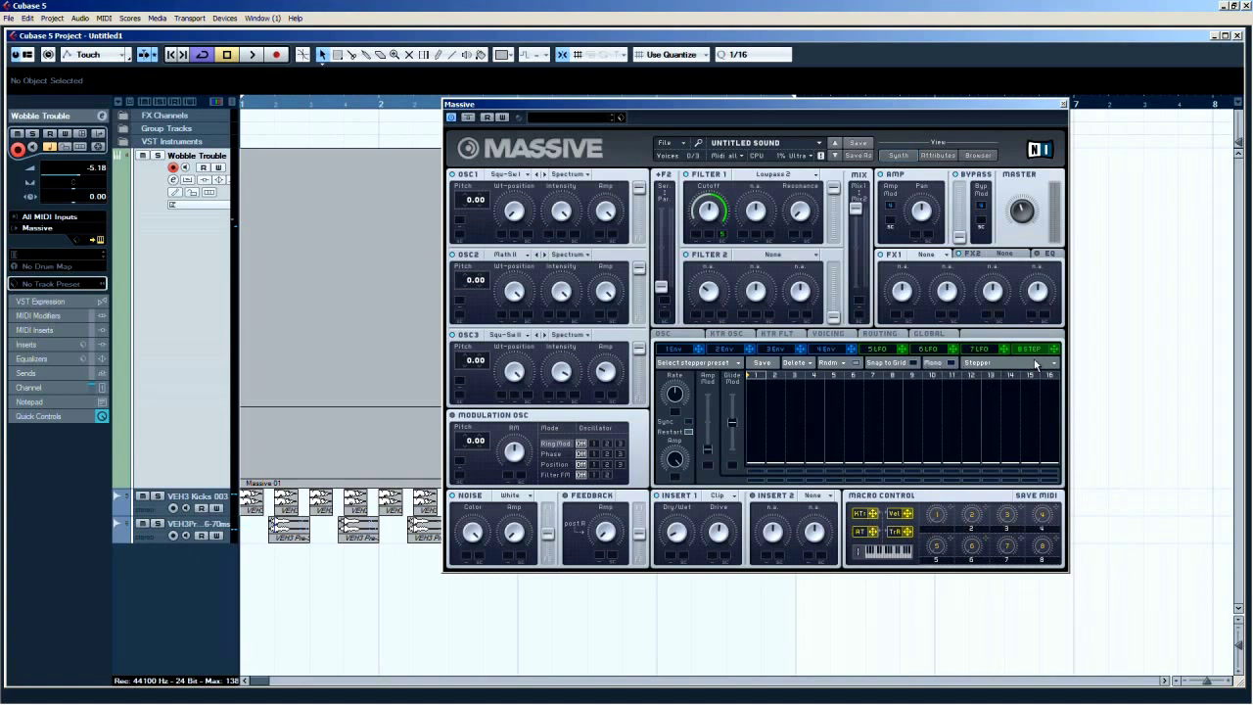
{"action": "left_click", "coordinate": [1036, 364]}
{"action": "left_click", "coordinate": [979, 370]}
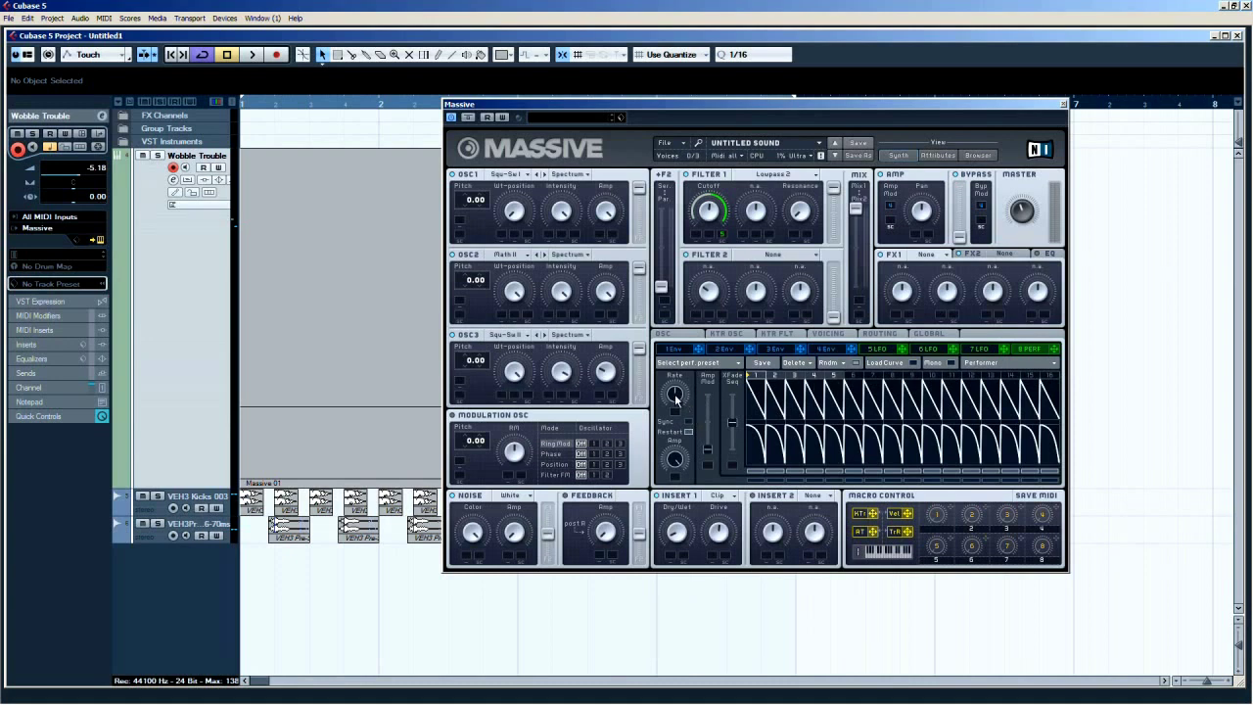
Sync Performer 8 to the tempo at a 1/4 ratio with XFade Seq fully up, and randomize its curves.
{"action": "left_click", "coordinate": [688, 422]}
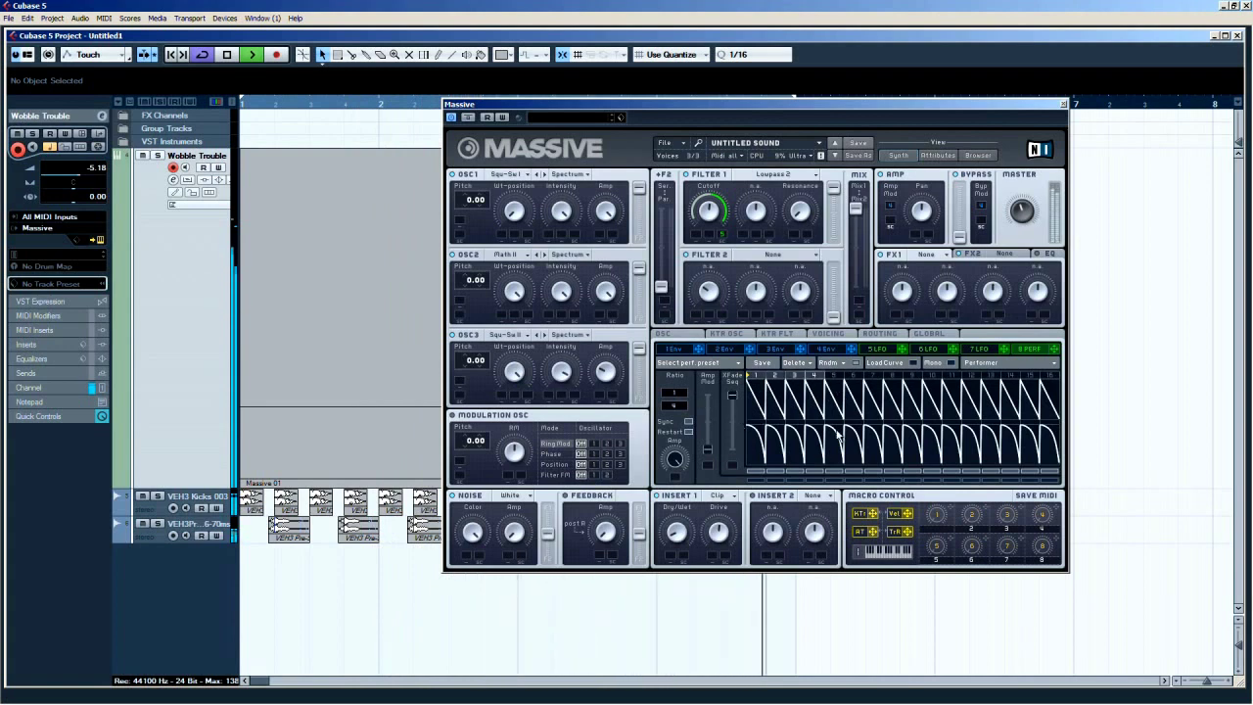
{"action": "key", "text": "space"}
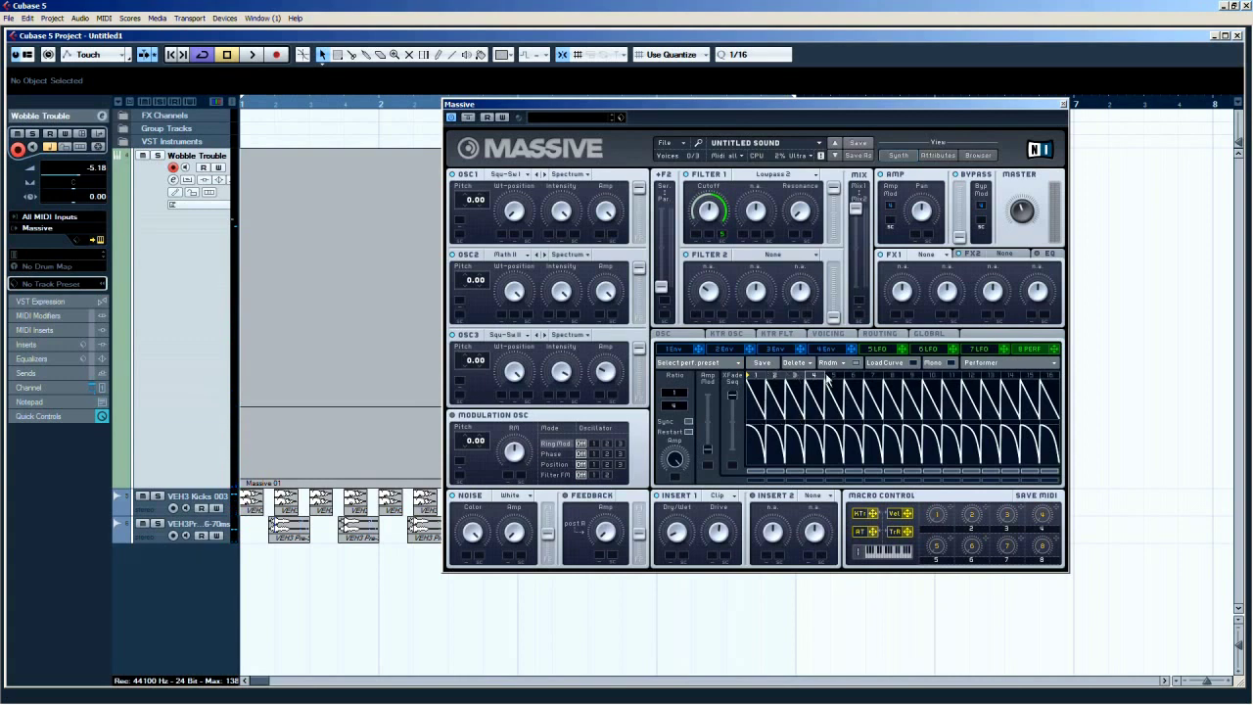
{"action": "left_click", "coordinate": [854, 364]}
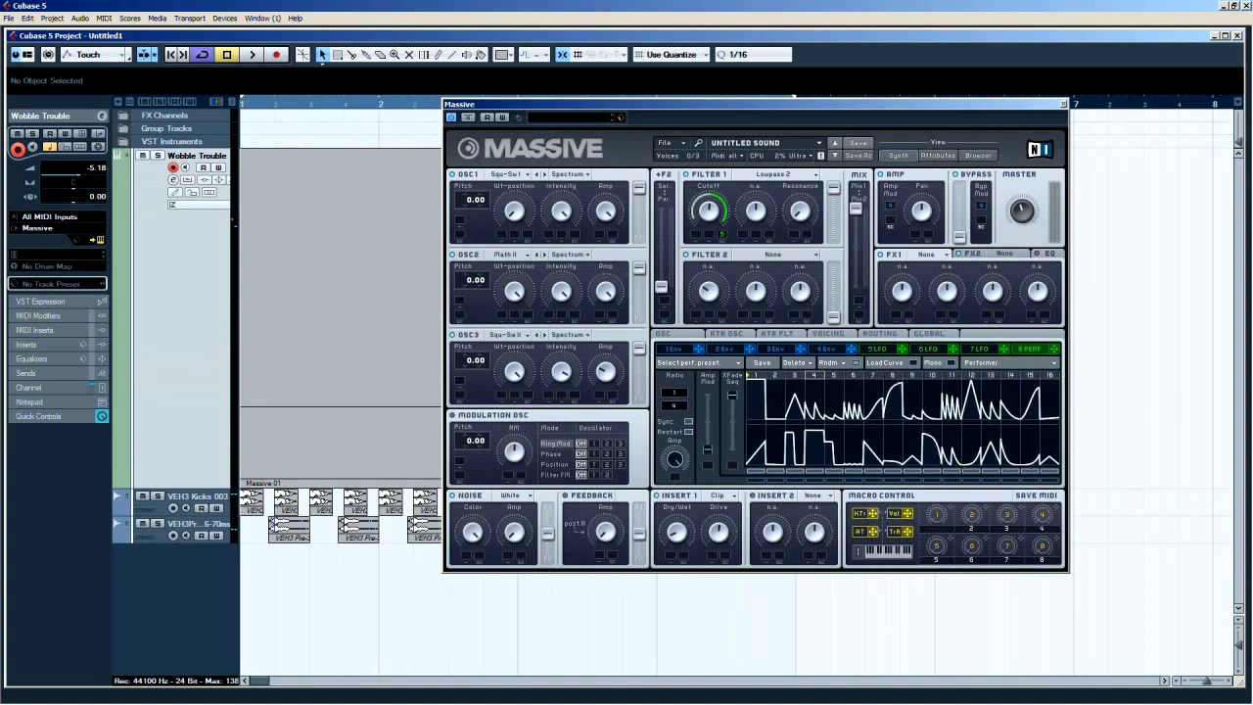
Try Performer 8 at ratios 1/8 and 1/12 and audition the result.
{"action": "key", "text": "space"}
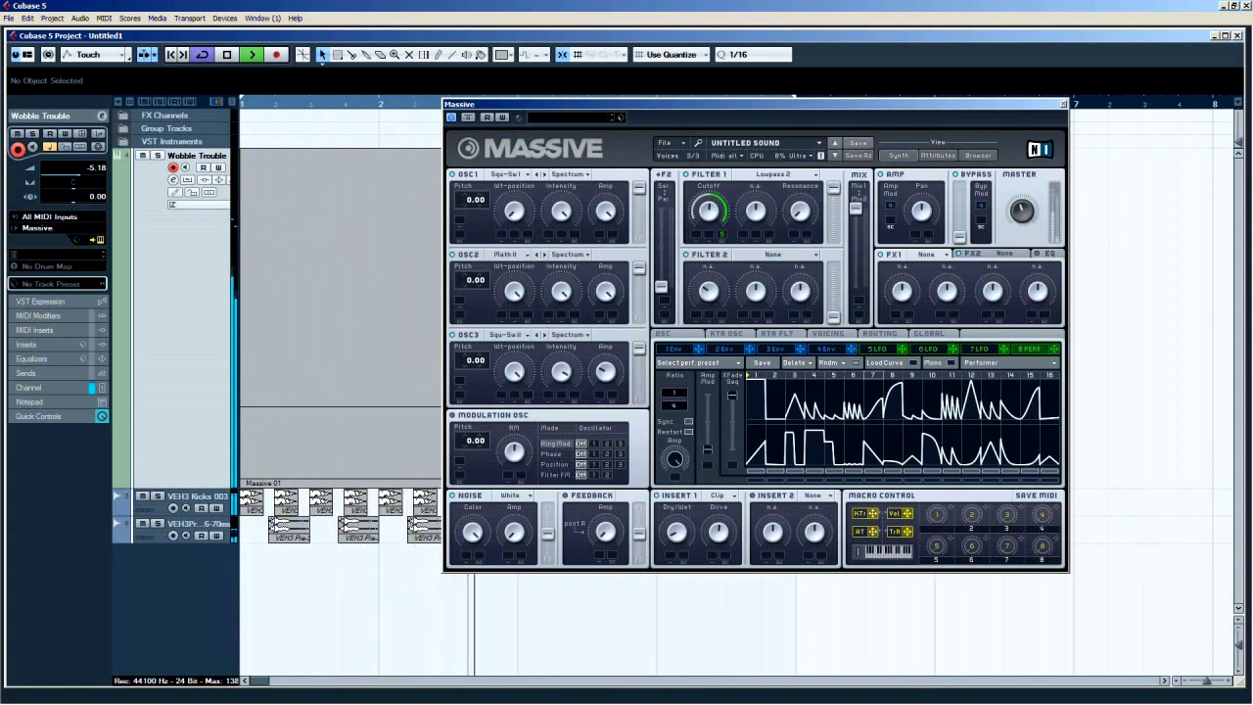
{"action": "key", "text": "space"}
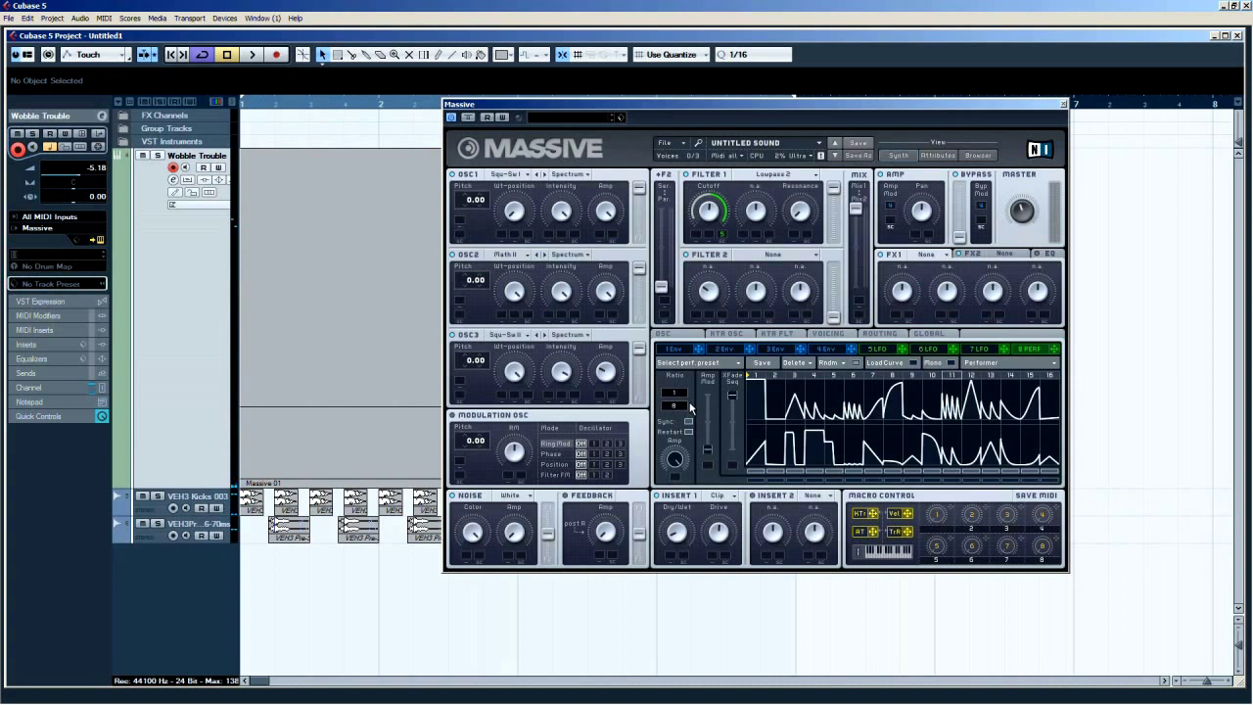
{"action": "key", "text": "space"}
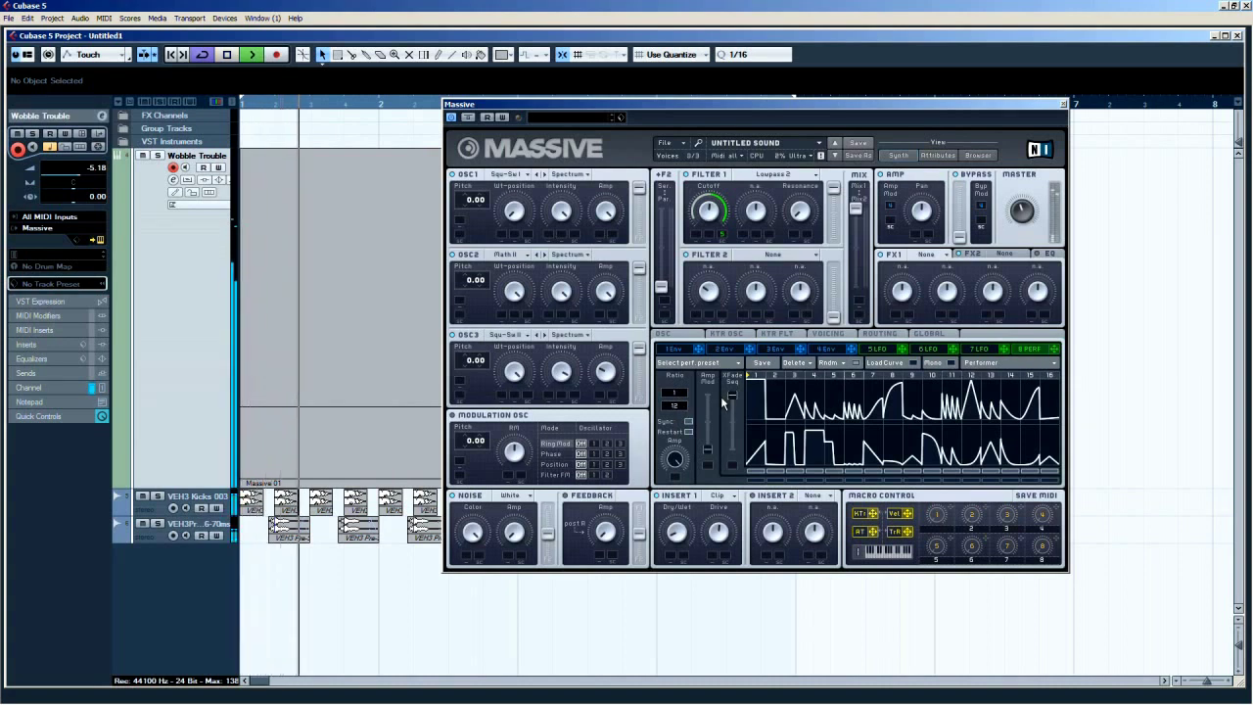
{"action": "key", "text": "space"}
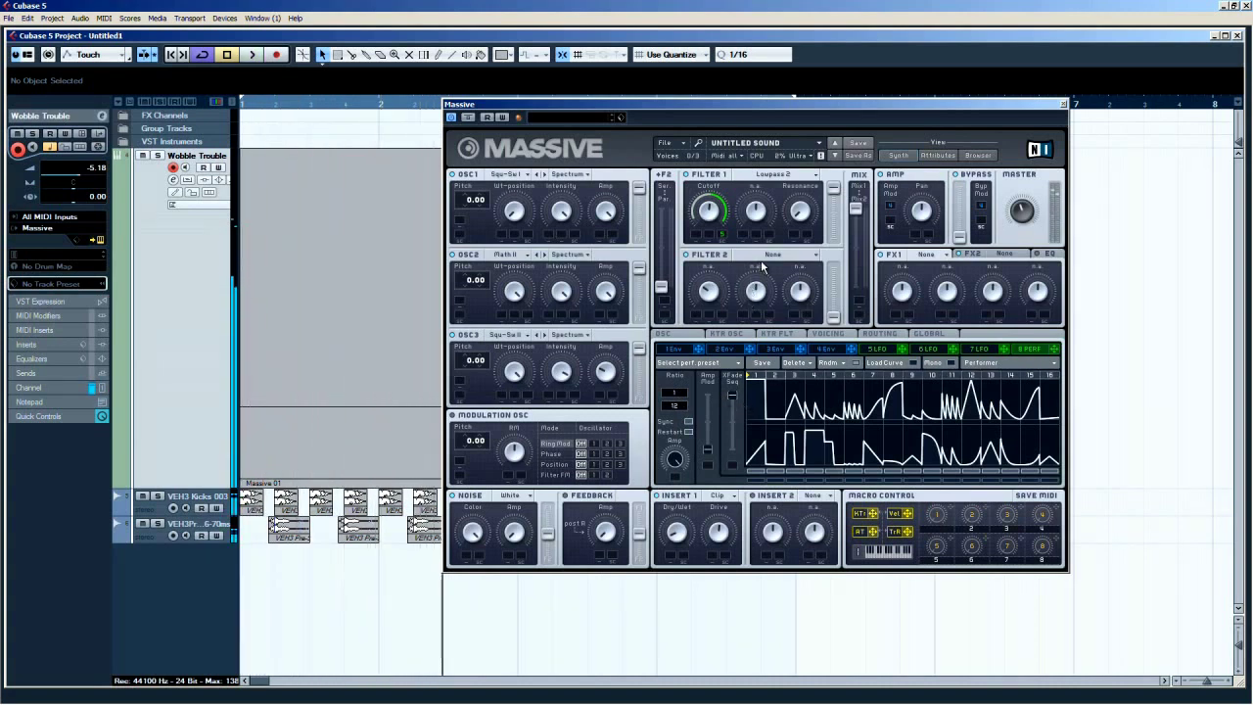
Replace LFO 5 with Performer 8 as the Filter 1 cutoff modulator and widen its modulation range.
{"action": "left_click", "coordinate": [881, 350]}
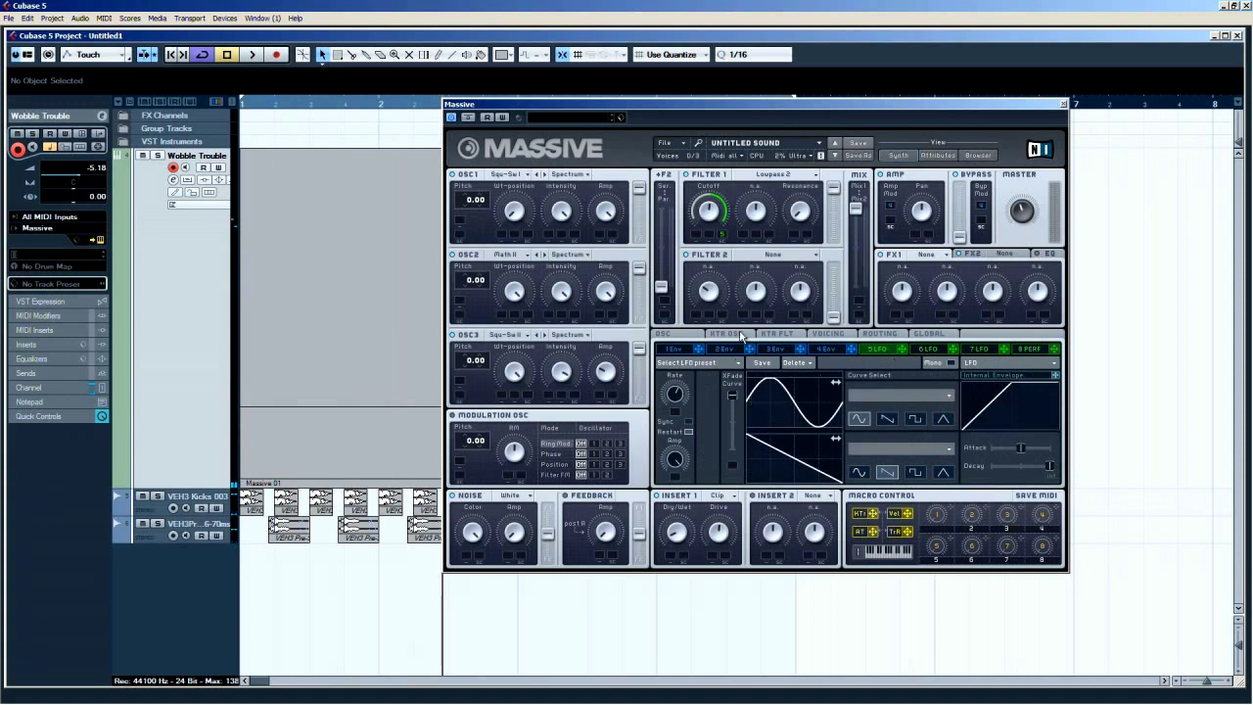
{"action": "right_click", "coordinate": [723, 236]}
{"action": "left_click", "coordinate": [754, 257]}
{"action": "left_click_drag", "start_coordinate": [1052, 352], "coordinate": [726, 239]}
{"action": "left_click_drag", "start_coordinate": [726, 241], "coordinate": [725, 170]}
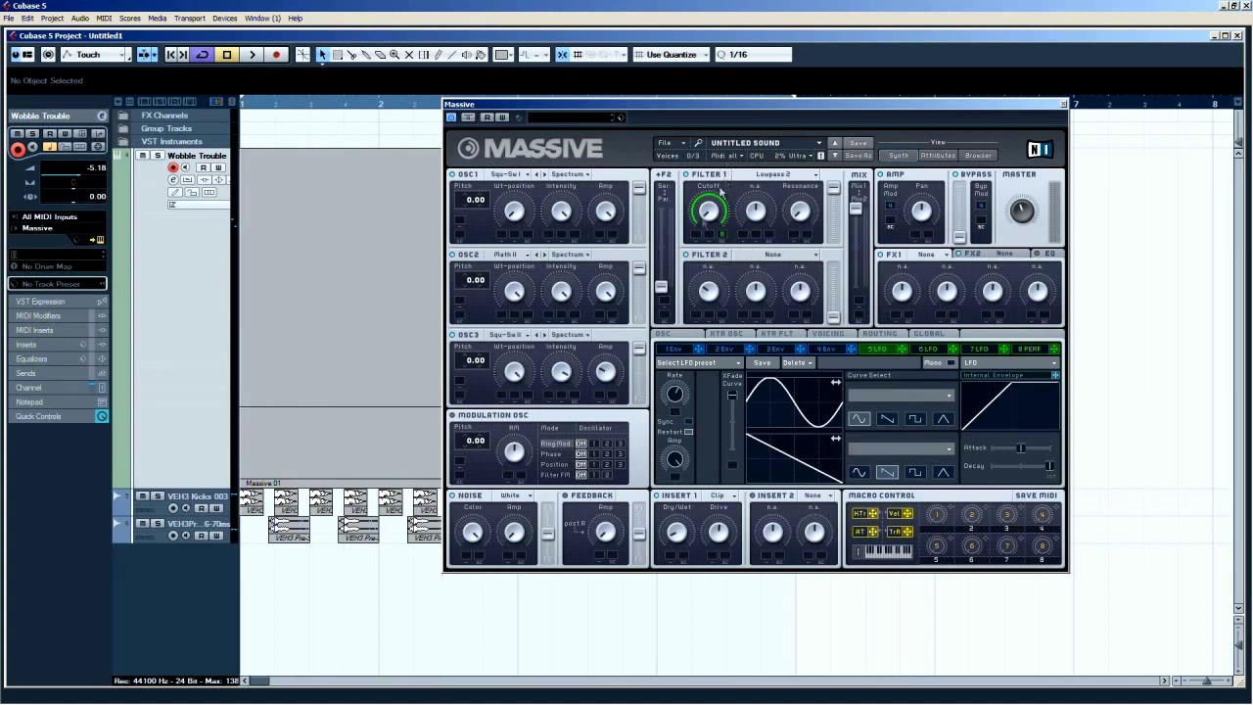
Set the Performer 8 ratio to 1/8 during playback of the loop.
{"action": "left_click", "coordinate": [1040, 346]}
{"action": "key", "text": "space"}
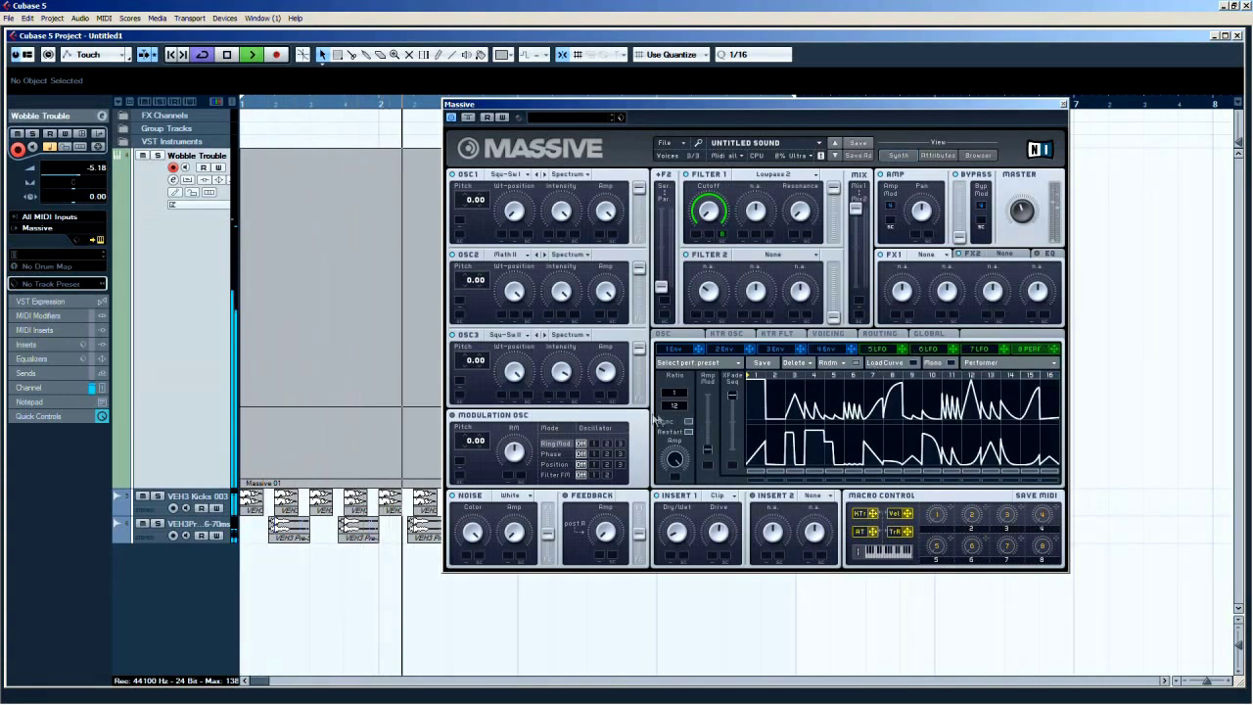
{"action": "left_click_drag", "start_coordinate": [675, 404], "coordinate": [689, 416]}
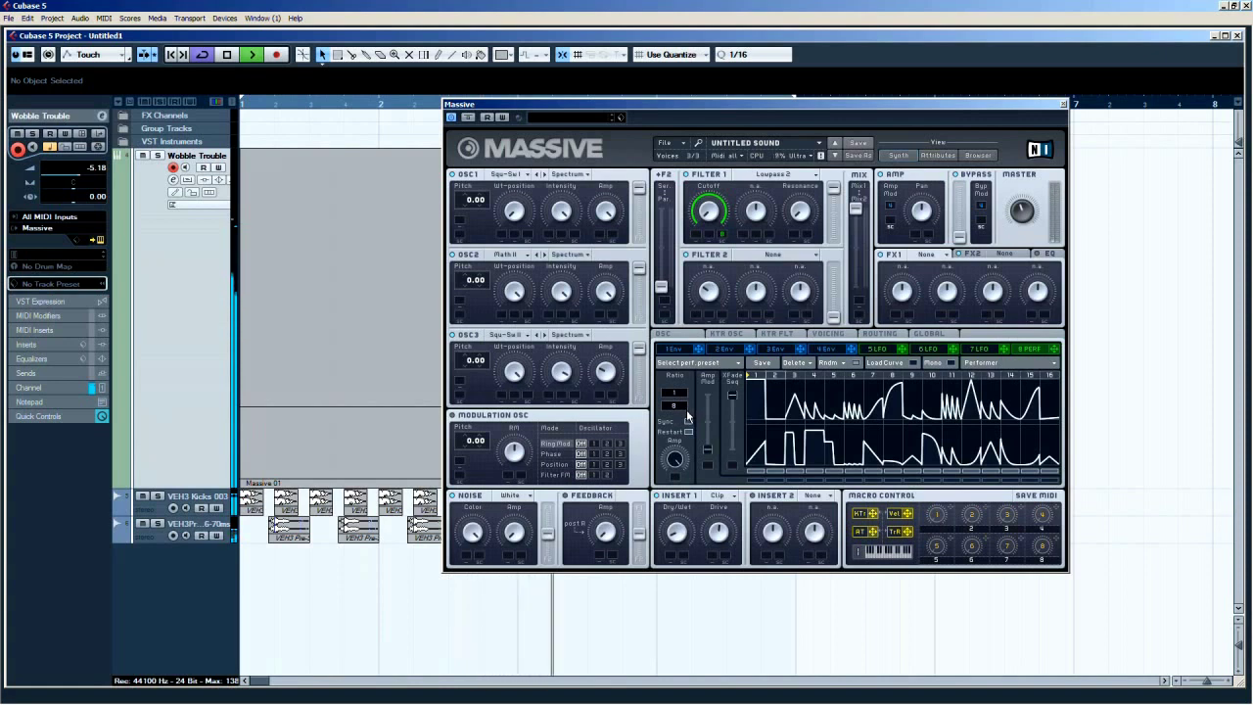
{"action": "key", "text": "space"}
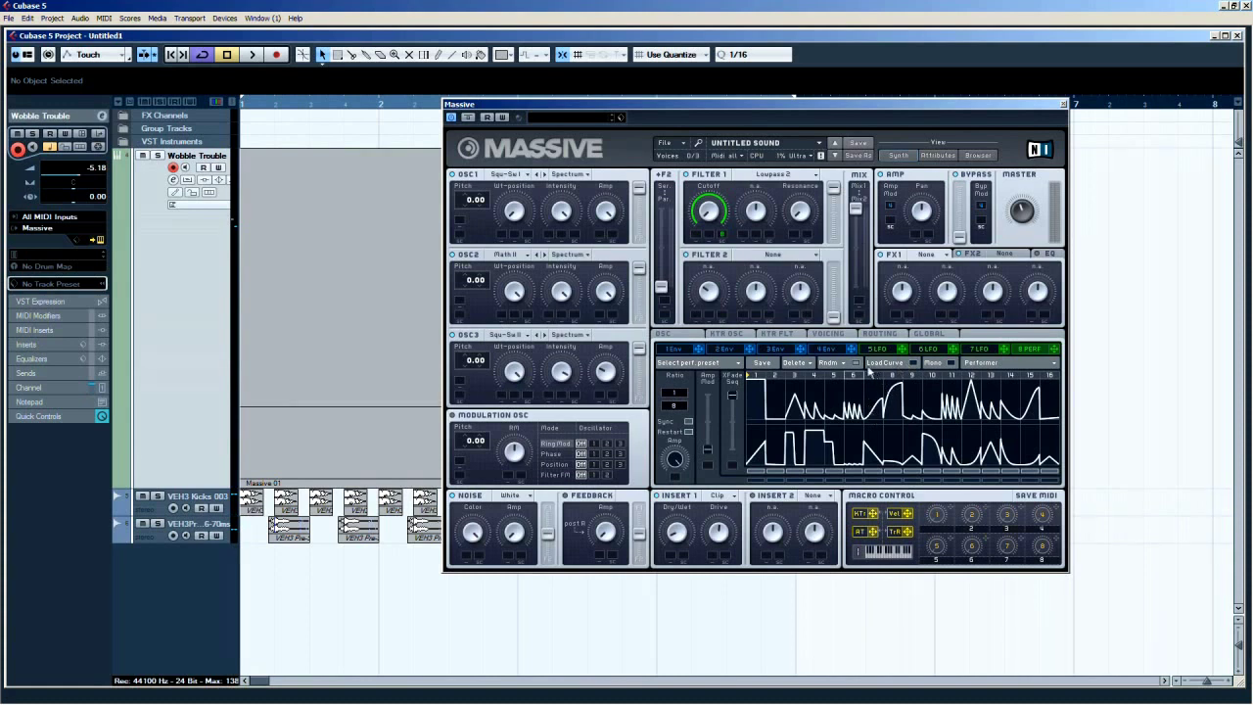
Load a full-level flat curve into steps 1 to 5 of Performer 8's upper row.
{"action": "left_click", "coordinate": [913, 364]}
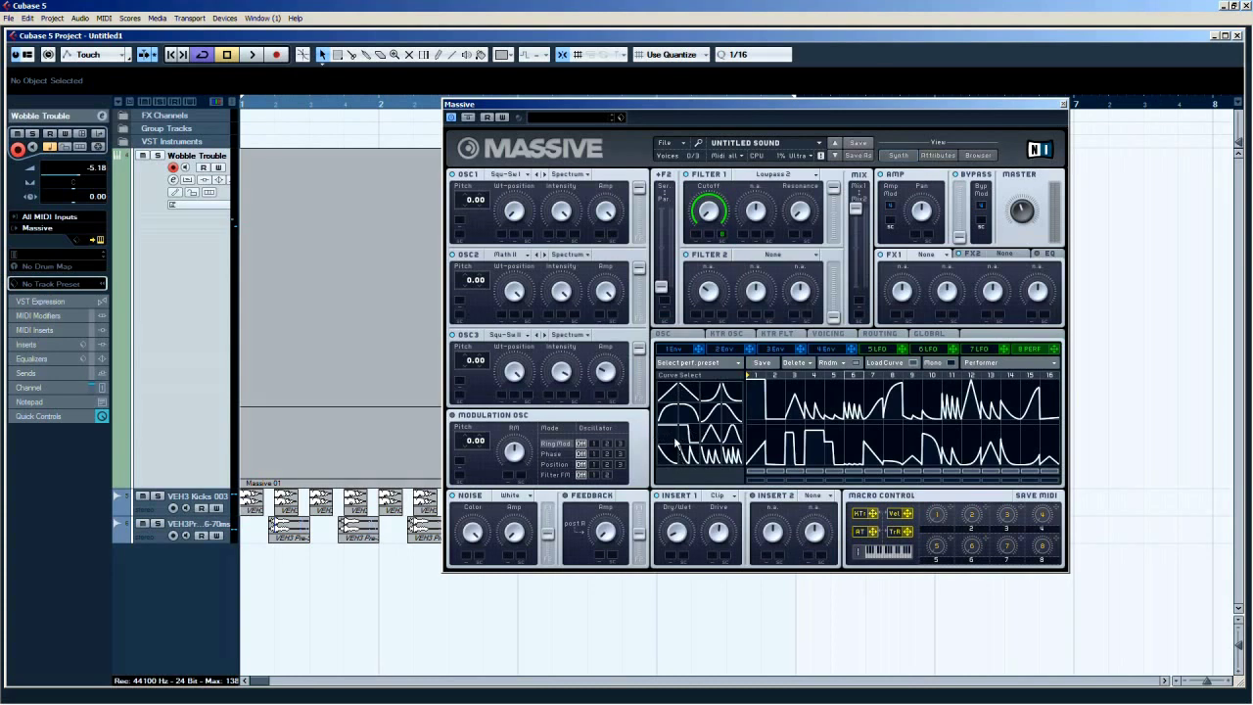
{"action": "mouse_move", "coordinate": [785, 397]}
{"action": "left_mouse_down"}
{"action": "mouse_move", "coordinate": [757, 376]}
{"action": "mouse_move", "coordinate": [838, 380]}
{"action": "left_mouse_up"}
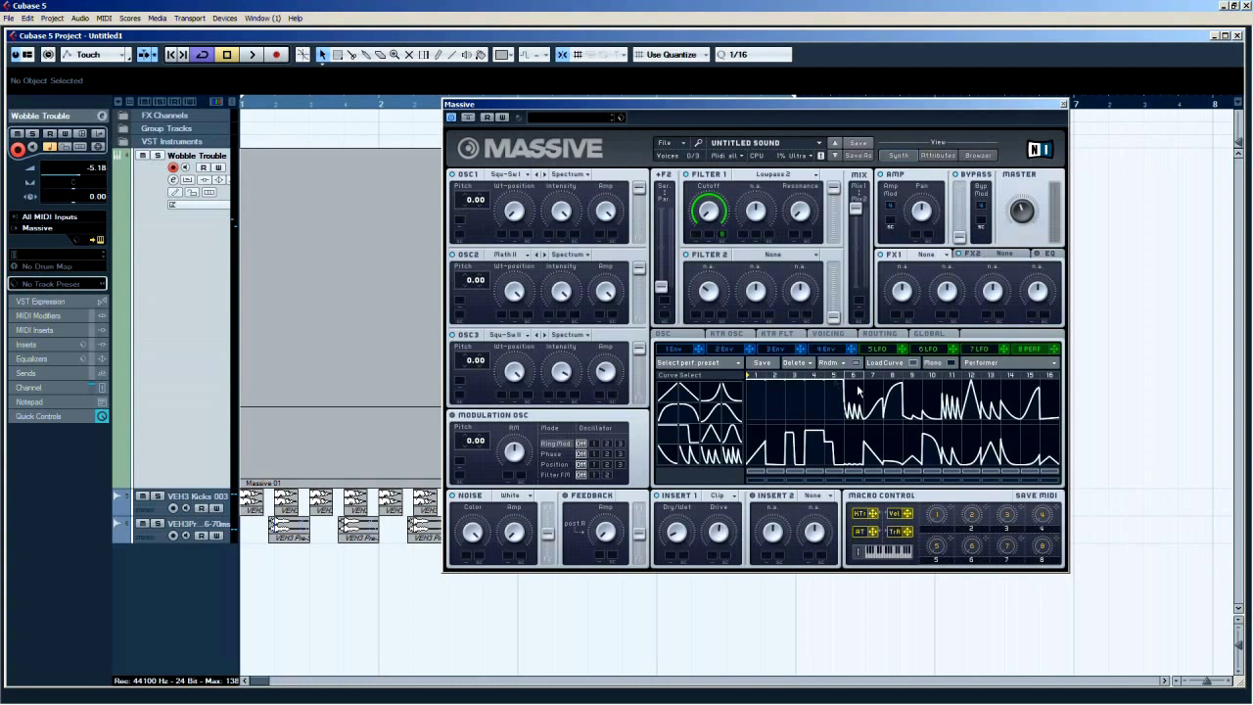
{"action": "key", "text": "space"}
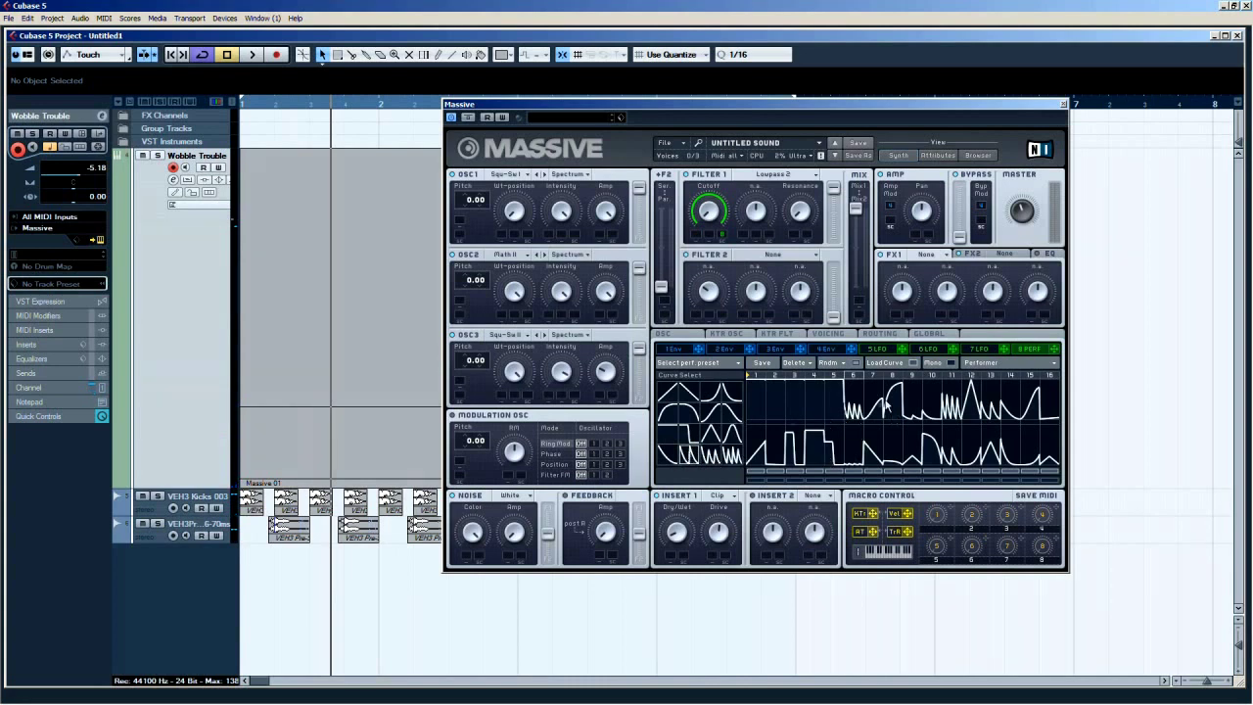
Paint repeated-spike curves into upper-row steps 6 to 9 and 15 to 16, arched curves around steps 12 to 14, and audition the pattern.
{"action": "mouse_move", "coordinate": [862, 392]}
{"action": "left_mouse_down"}
{"action": "mouse_move", "coordinate": [929, 378]}
{"action": "mouse_move", "coordinate": [932, 415]}
{"action": "mouse_move", "coordinate": [939, 398]}
{"action": "mouse_move", "coordinate": [938, 385]}
{"action": "mouse_move", "coordinate": [934, 398]}
{"action": "mouse_move", "coordinate": [774, 406]}
{"action": "mouse_move", "coordinate": [669, 464]}
{"action": "mouse_move", "coordinate": [957, 440]}
{"action": "mouse_move", "coordinate": [955, 384]}
{"action": "left_mouse_up"}
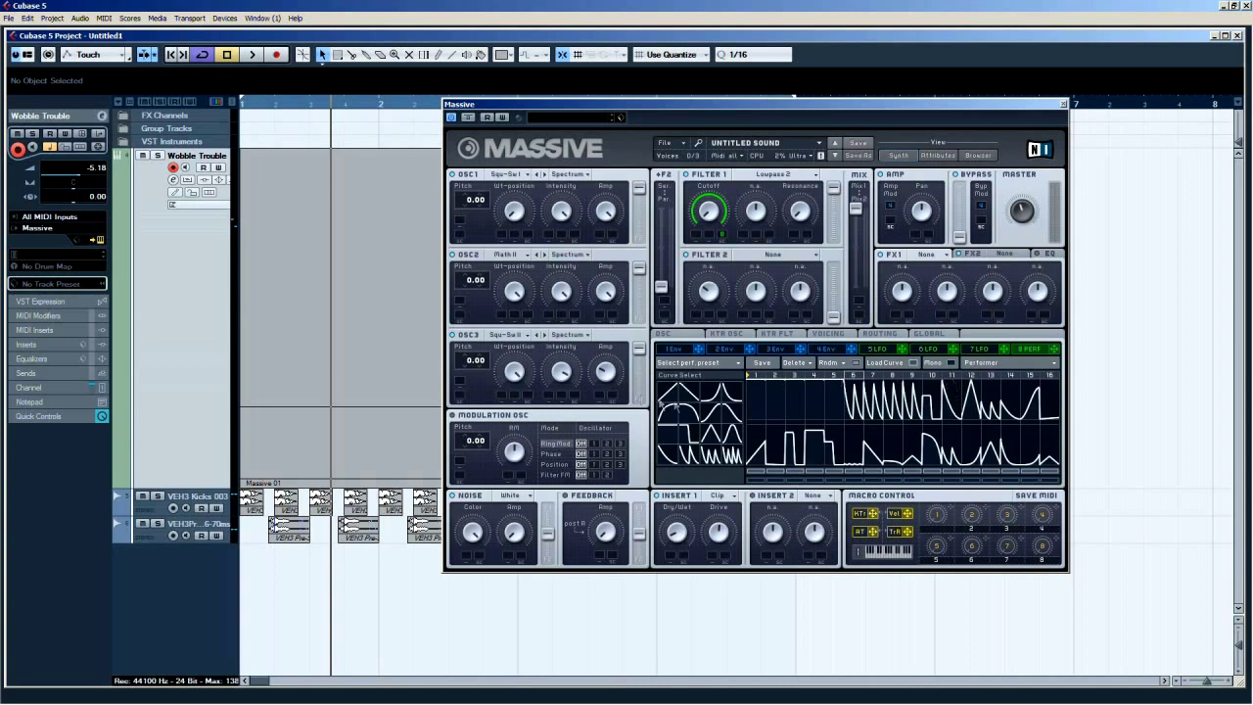
{"action": "left_click_drag", "start_coordinate": [972, 391], "coordinate": [972, 396]}
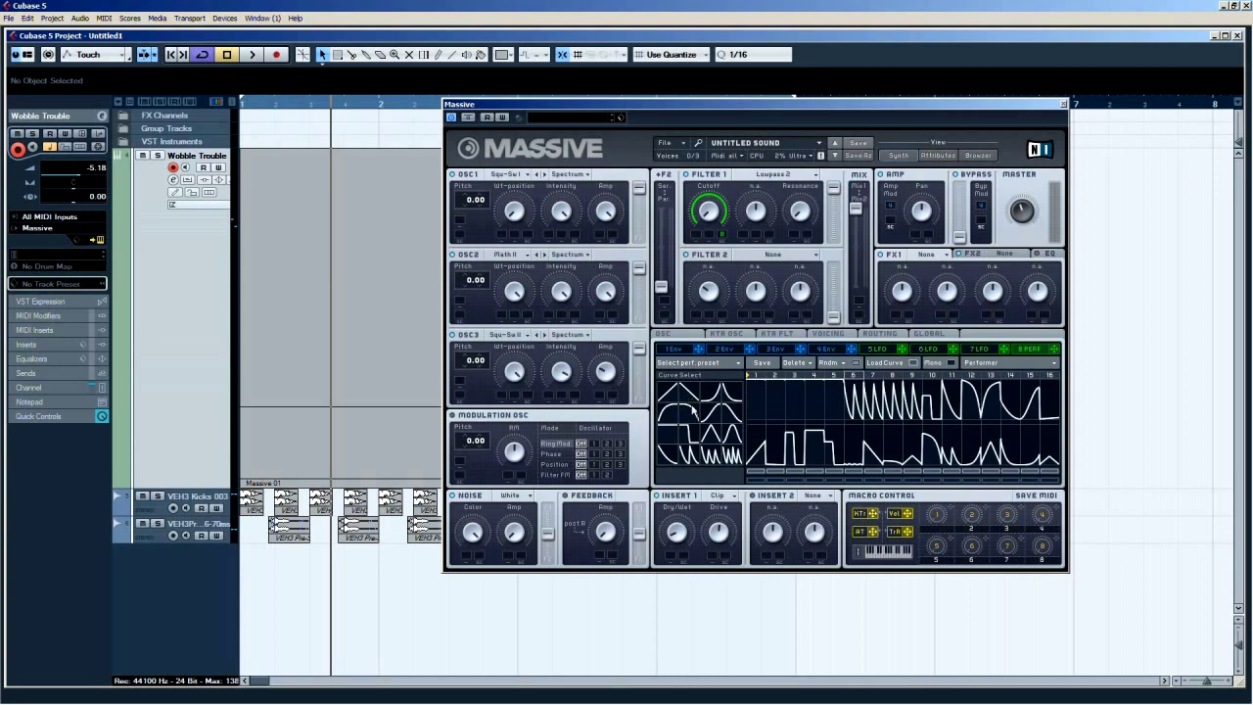
{"action": "left_click", "coordinate": [1013, 390]}
{"action": "left_click", "coordinate": [1041, 418]}
{"action": "key", "text": "space"}
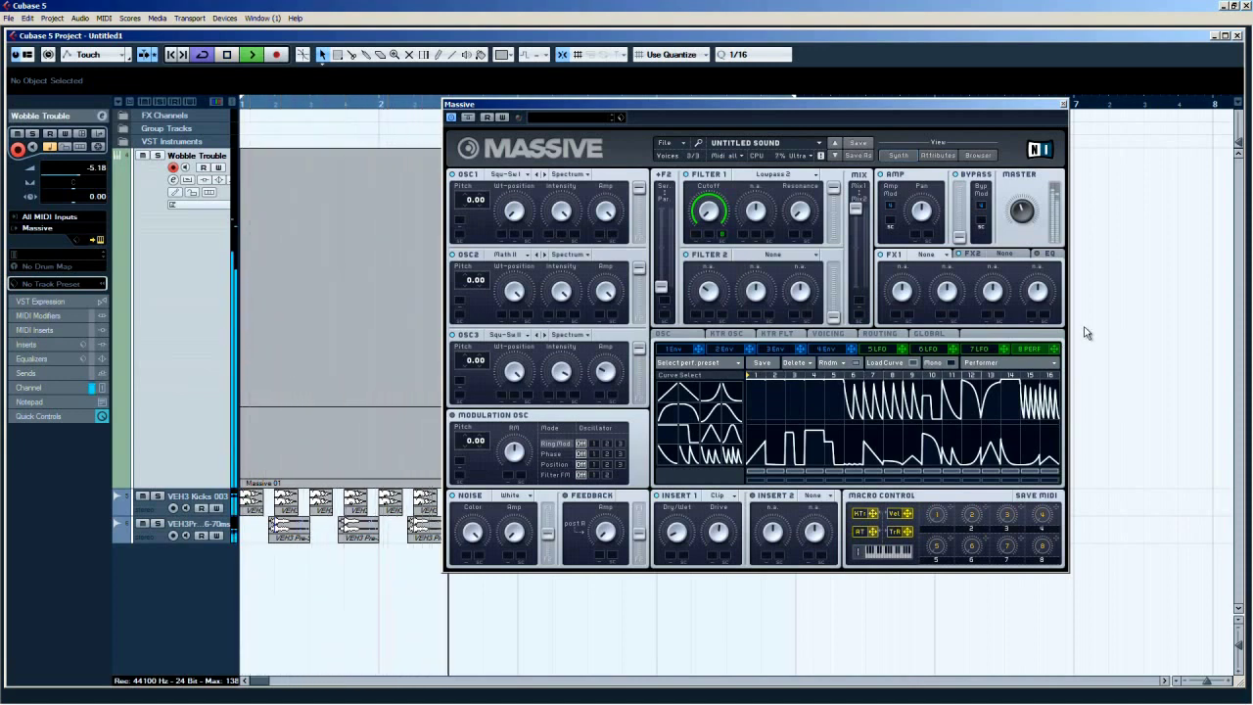
{"action": "key", "text": "space"}
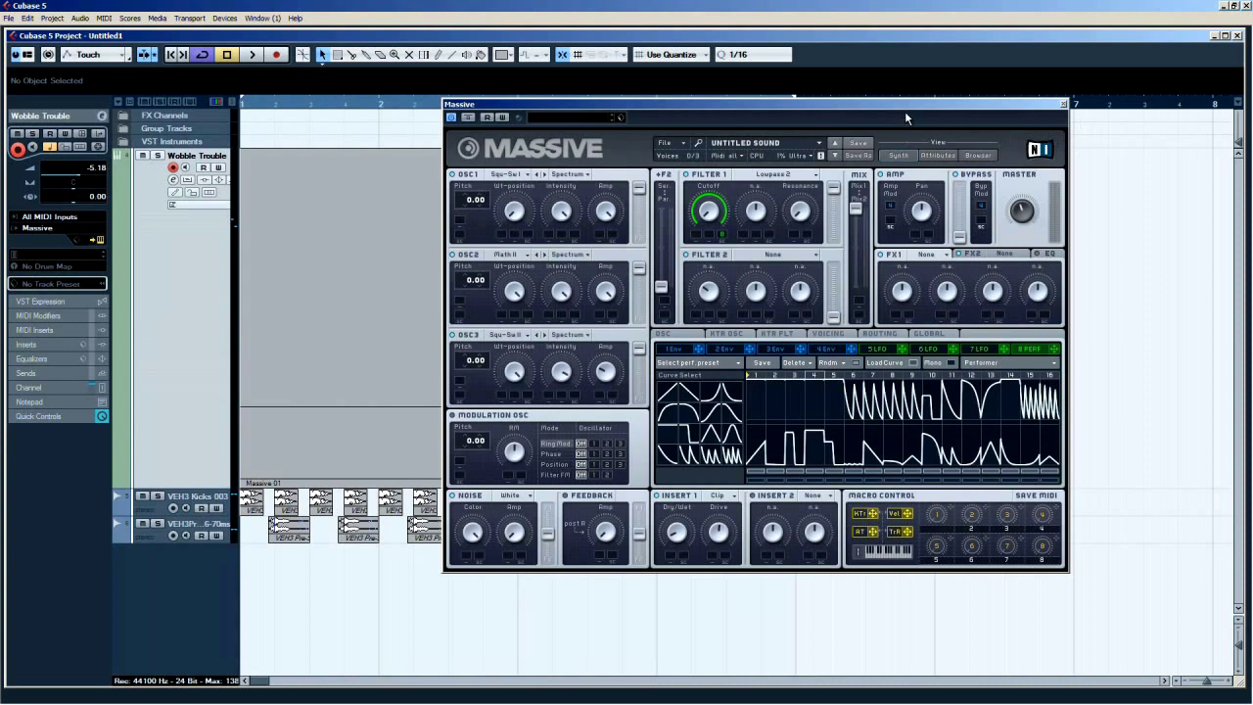
Remove the Performer 8 modulation from the Filter 1 cutoff in the reopened Massive window.
{"action": "left_click", "coordinate": [691, 351]}
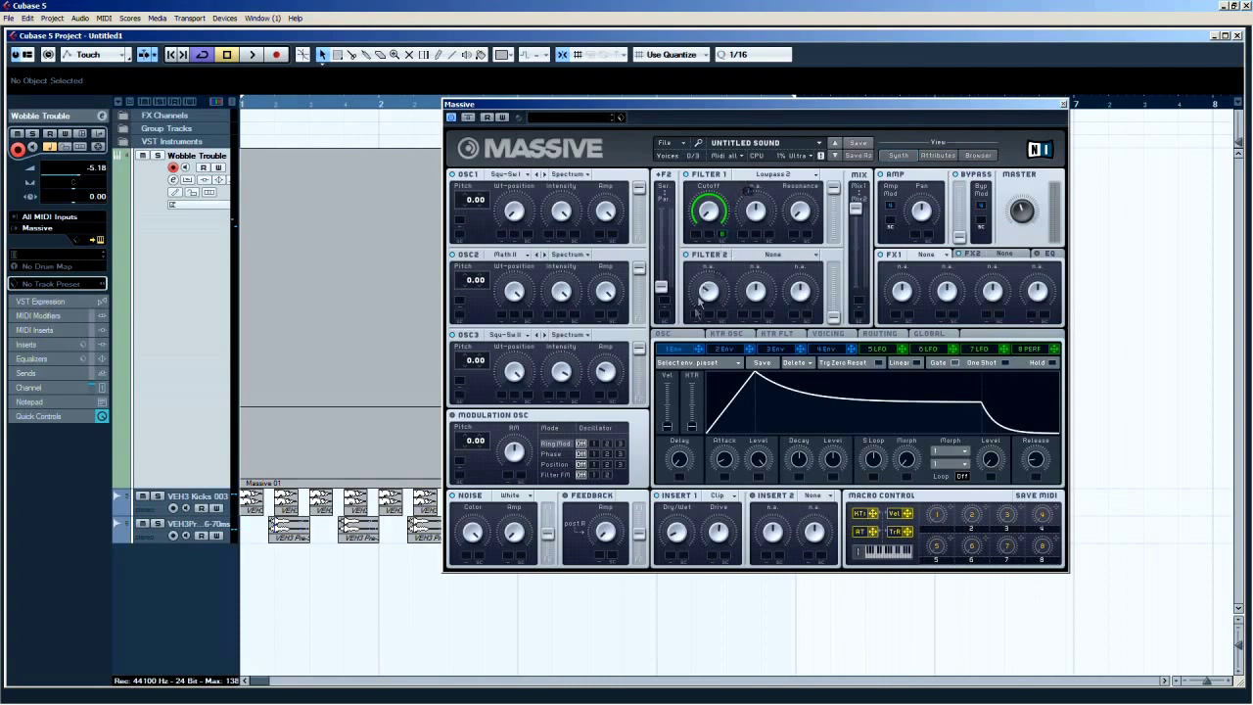
{"action": "left_click", "coordinate": [1065, 104]}
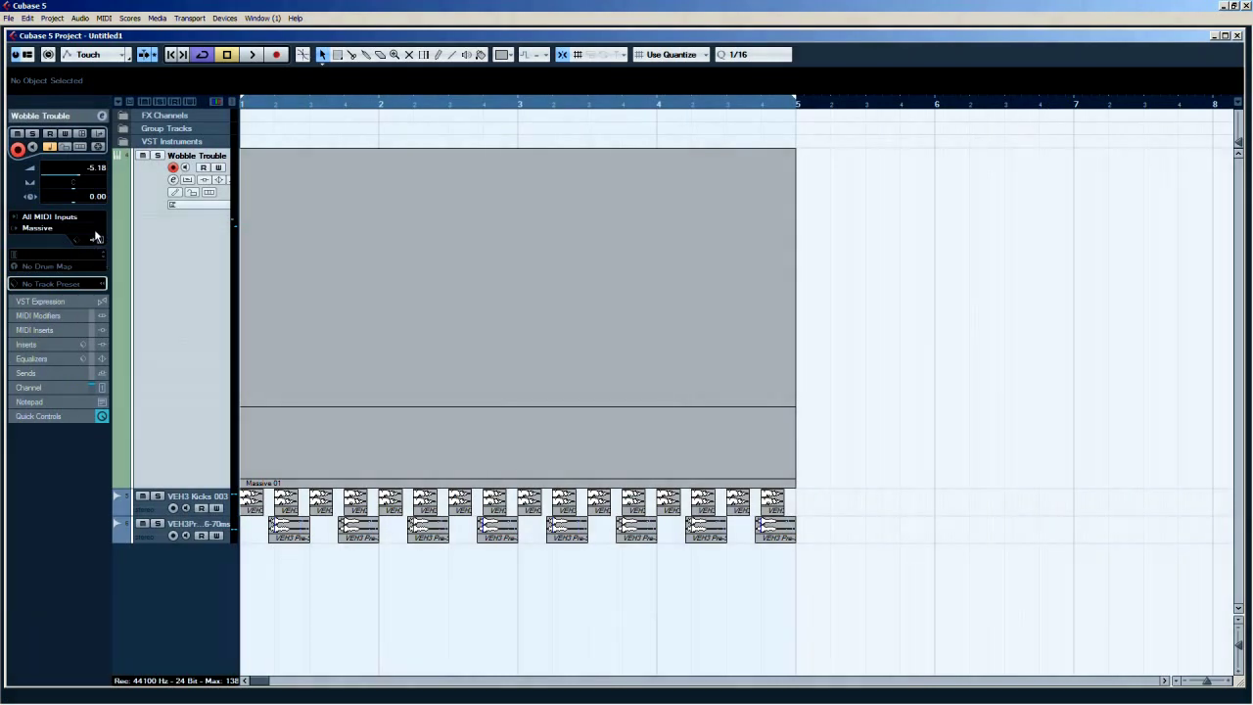
{"action": "left_click", "coordinate": [98, 241]}
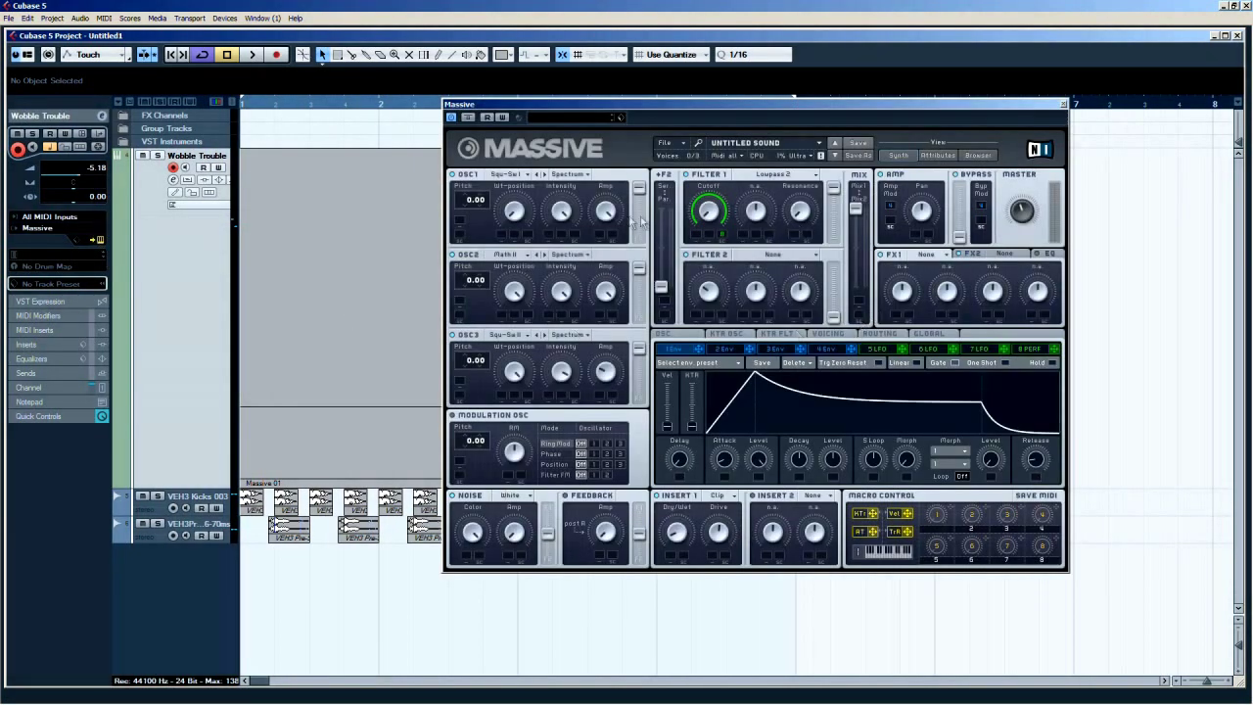
{"action": "right_click", "coordinate": [724, 238]}
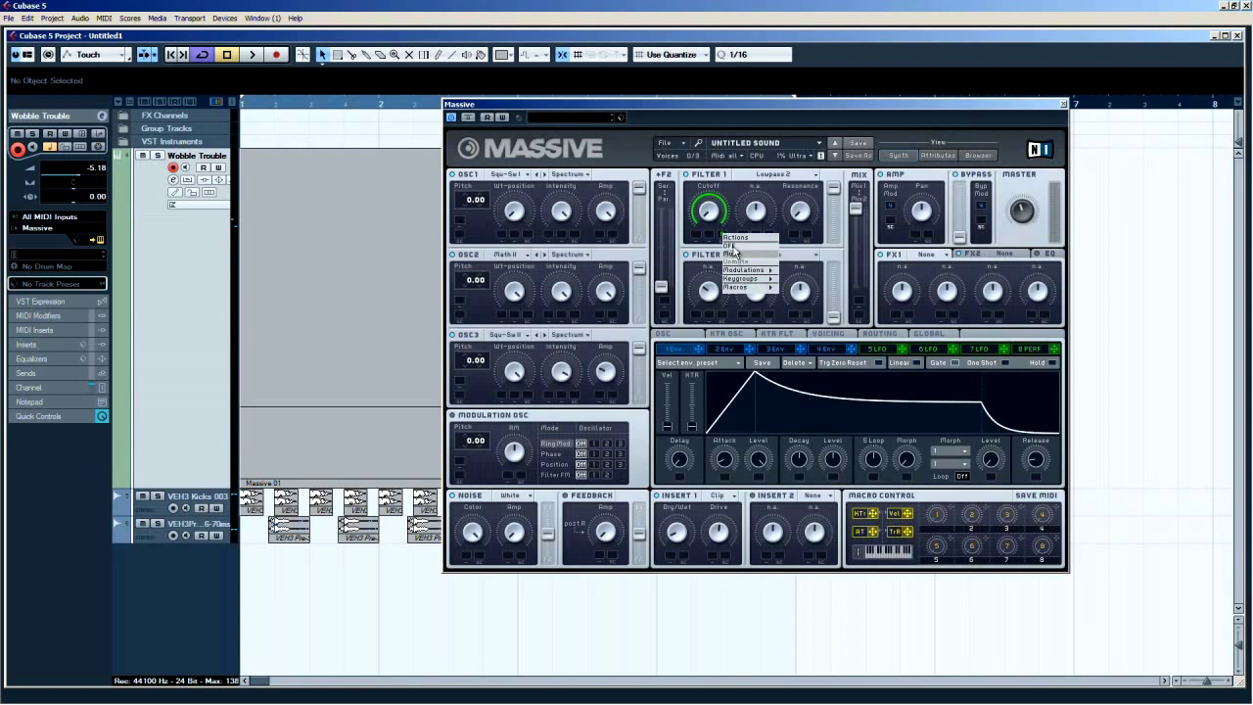
{"action": "left_click", "coordinate": [734, 252]}
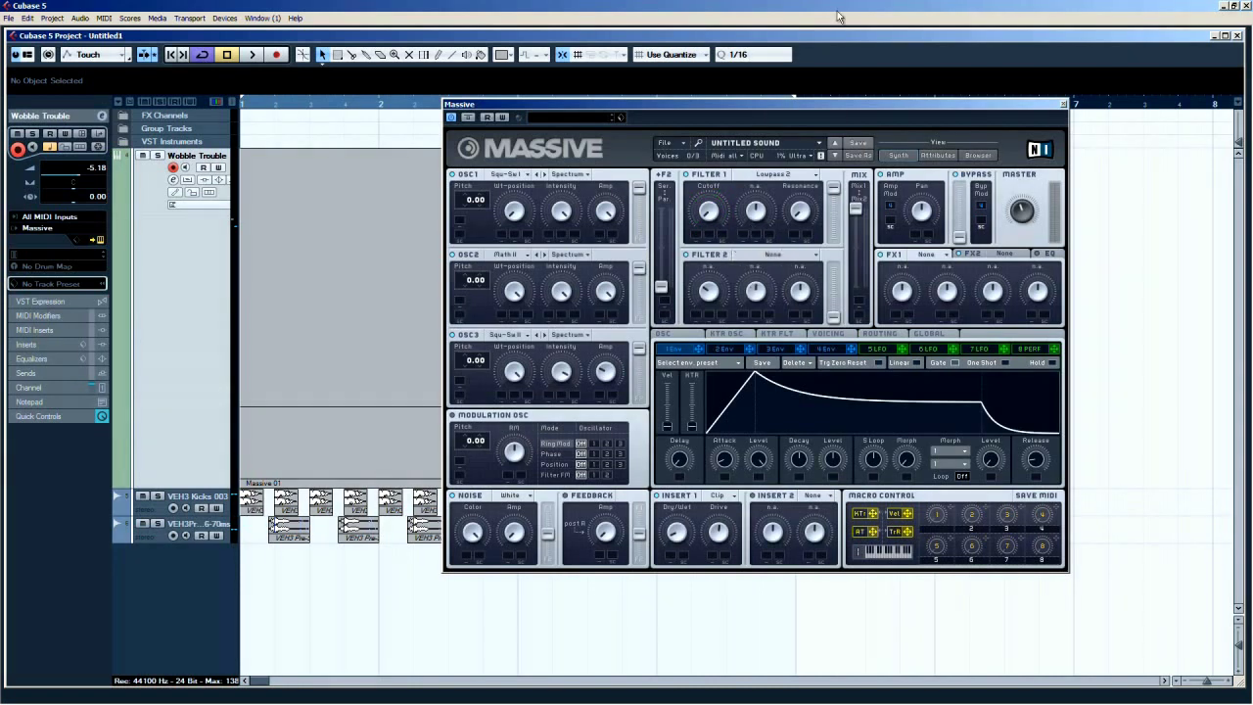
Record a Filter 1 cutoff sweep as automation during playback, with automation writing switched off after the take.
{"action": "left_click", "coordinate": [501, 117]}
{"action": "key", "text": "space"}
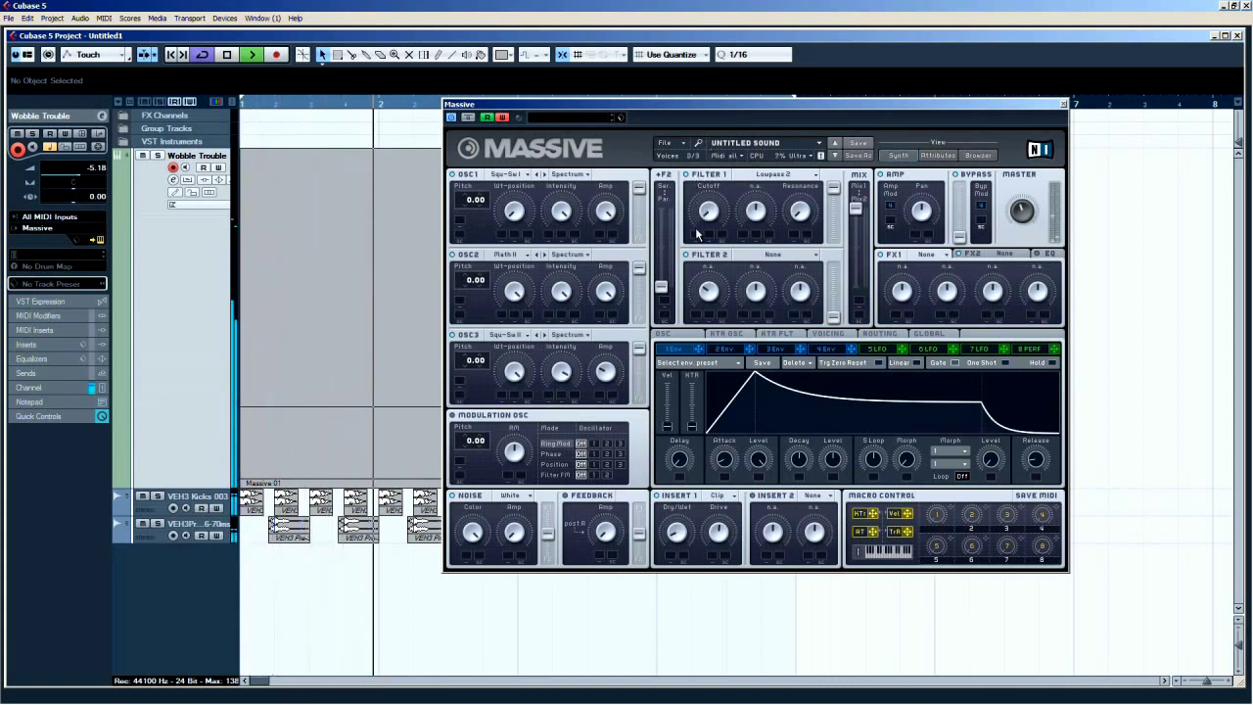
{"action": "key", "text": "space"}
{"action": "left_click", "coordinate": [503, 117]}
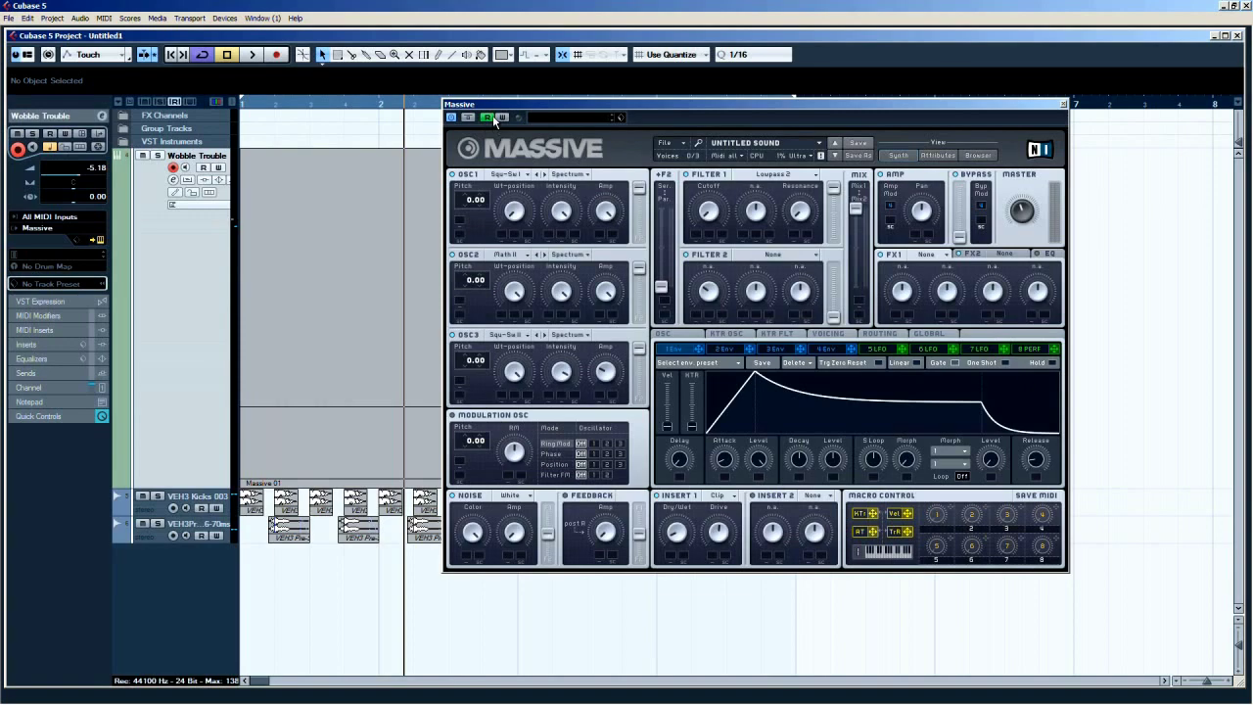
Show the Massive cutoff automation lane under the Wobble Trouble track and enlarge it for editing.
{"action": "left_click", "coordinate": [1062, 105]}
{"action": "left_click_drag", "start_coordinate": [182, 487], "coordinate": [260, 179]}
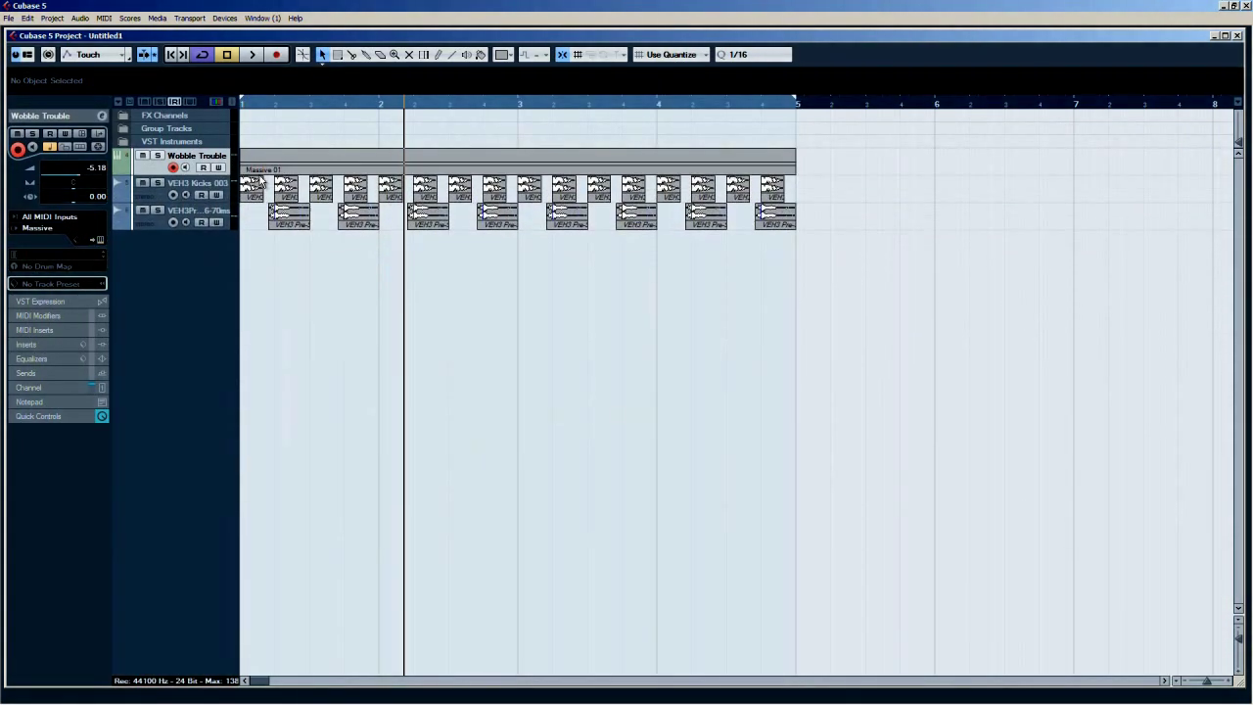
{"action": "left_click", "coordinate": [118, 172]}
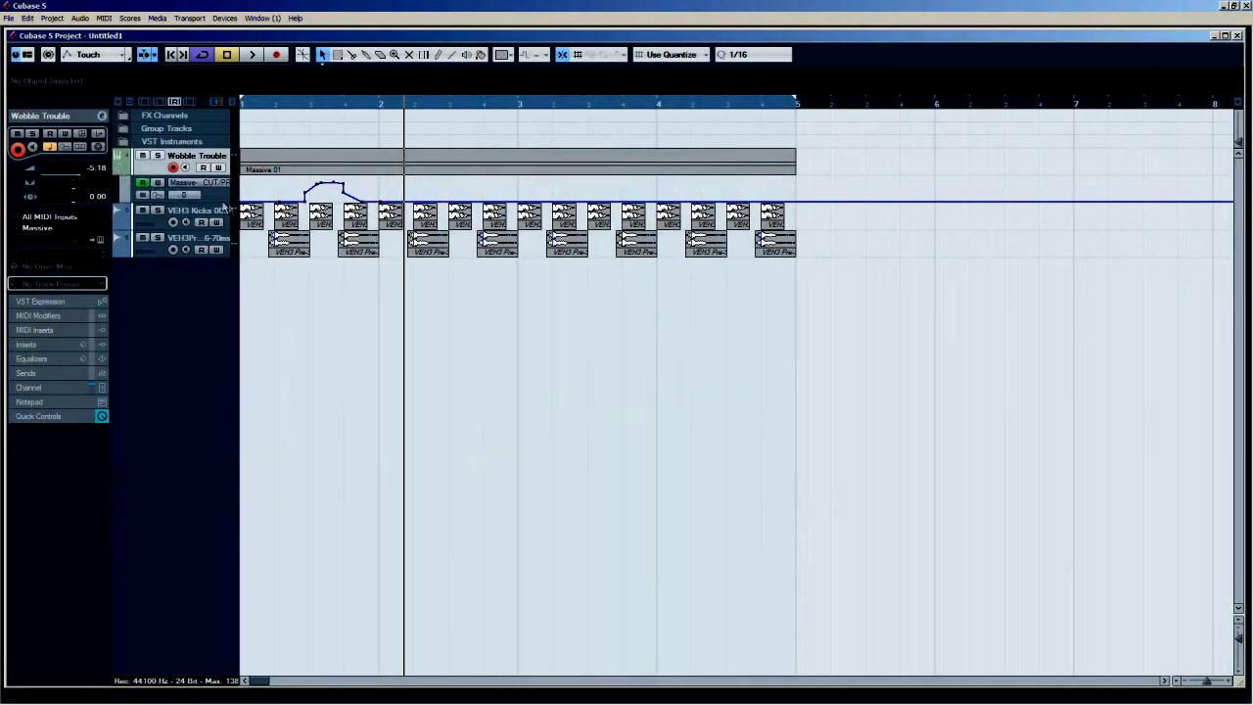
{"action": "left_click_drag", "start_coordinate": [224, 201], "coordinate": [224, 448]}
{"action": "key", "text": "h"}
{"action": "key", "text": "h"}
{"action": "key", "text": "h"}
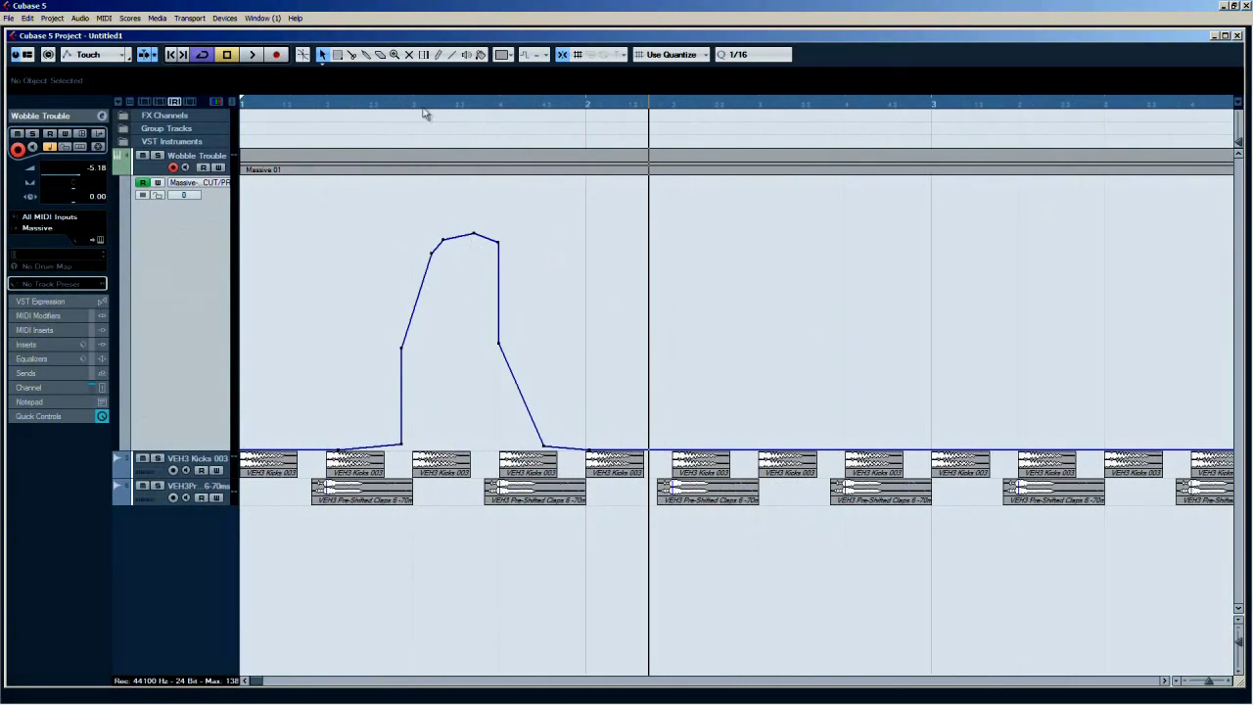
Play back the recorded cutoff automation from the start of the loop.
{"action": "left_click", "coordinate": [399, 444]}
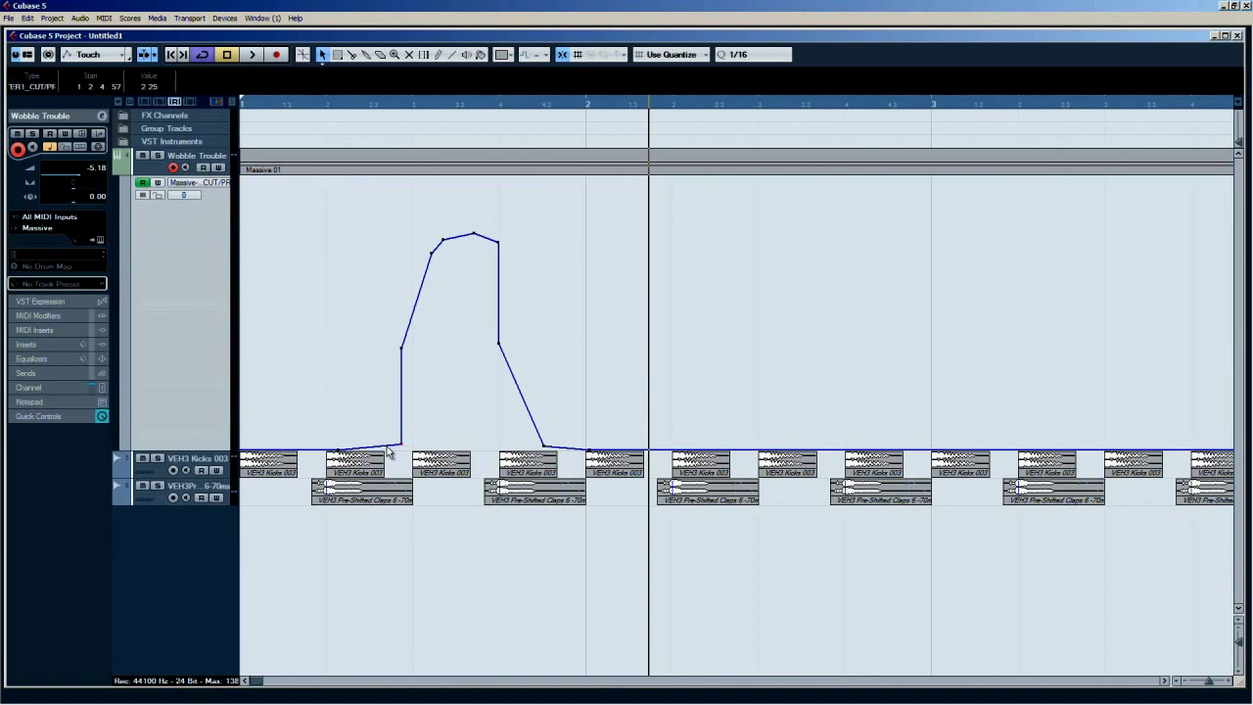
{"action": "key", "text": "Home"}
{"action": "key", "text": "space"}
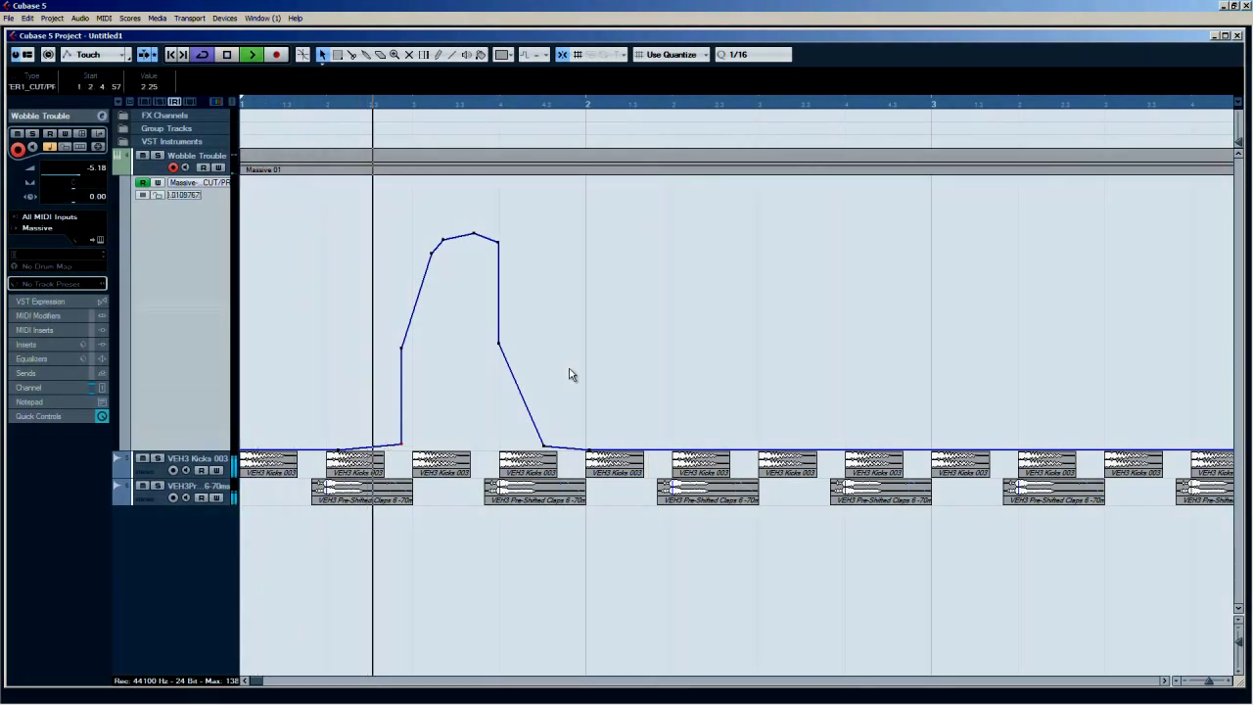
{"action": "key", "text": "space"}
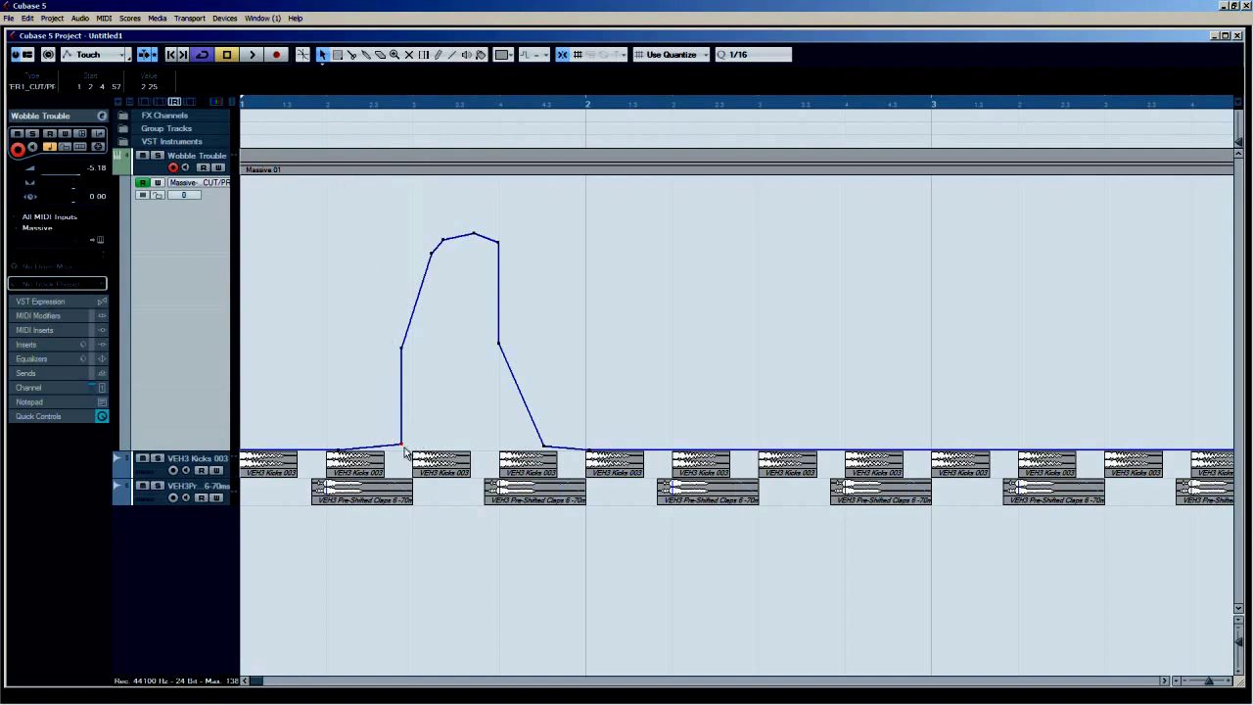
Reshape the cutoff automation in the first three beats of bar 1 by moving and deleting its points.
{"action": "left_click_drag", "start_coordinate": [402, 443], "coordinate": [293, 392]}
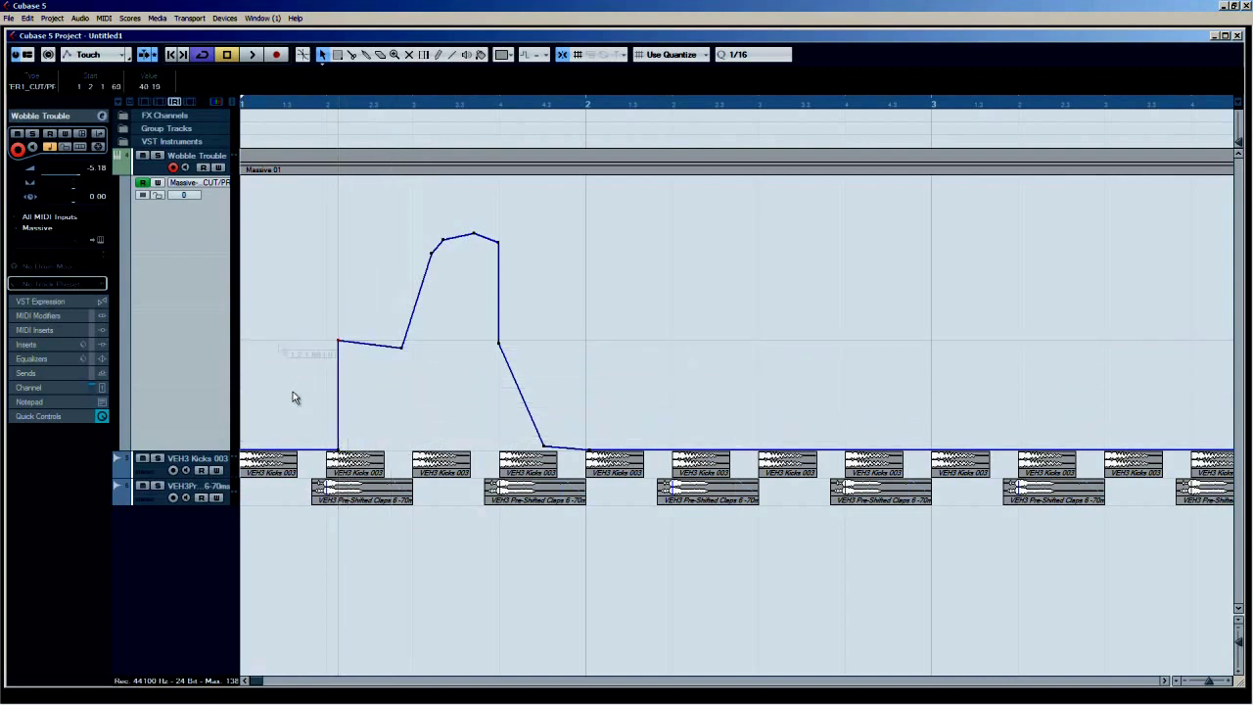
{"action": "left_click", "coordinate": [340, 450]}
{"action": "left_click_drag", "start_coordinate": [340, 453], "coordinate": [261, 441]}
{"action": "left_click_drag", "start_coordinate": [343, 342], "coordinate": [360, 225]}
{"action": "key", "text": "Delete"}
{"action": "left_click_drag", "start_coordinate": [392, 349], "coordinate": [448, 371]}
{"action": "key", "text": "Delete"}
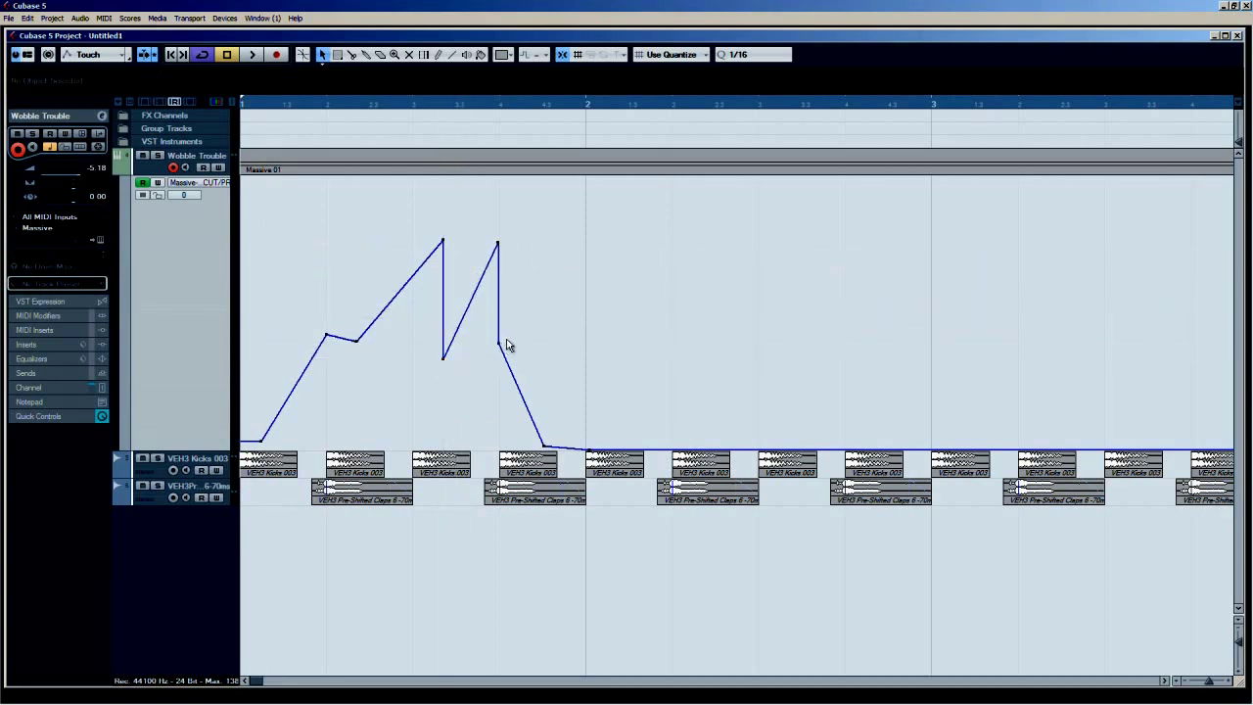
Raise the cutoff automation points around 1.4.3, 2.1.1 and 2.1.3 to about 39, 33 and 54, add a point at 1.4.2, and audition.
{"action": "left_click_drag", "start_coordinate": [541, 436], "coordinate": [543, 342]}
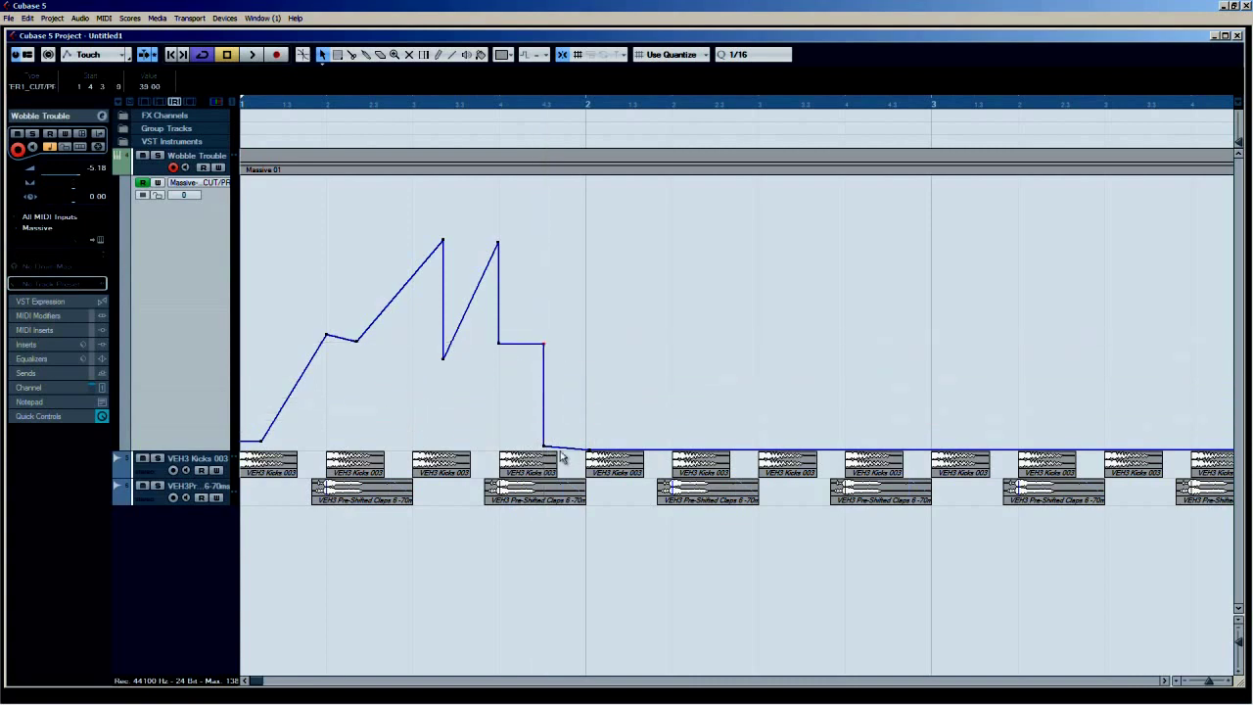
{"action": "left_click_drag", "start_coordinate": [548, 452], "coordinate": [626, 366]}
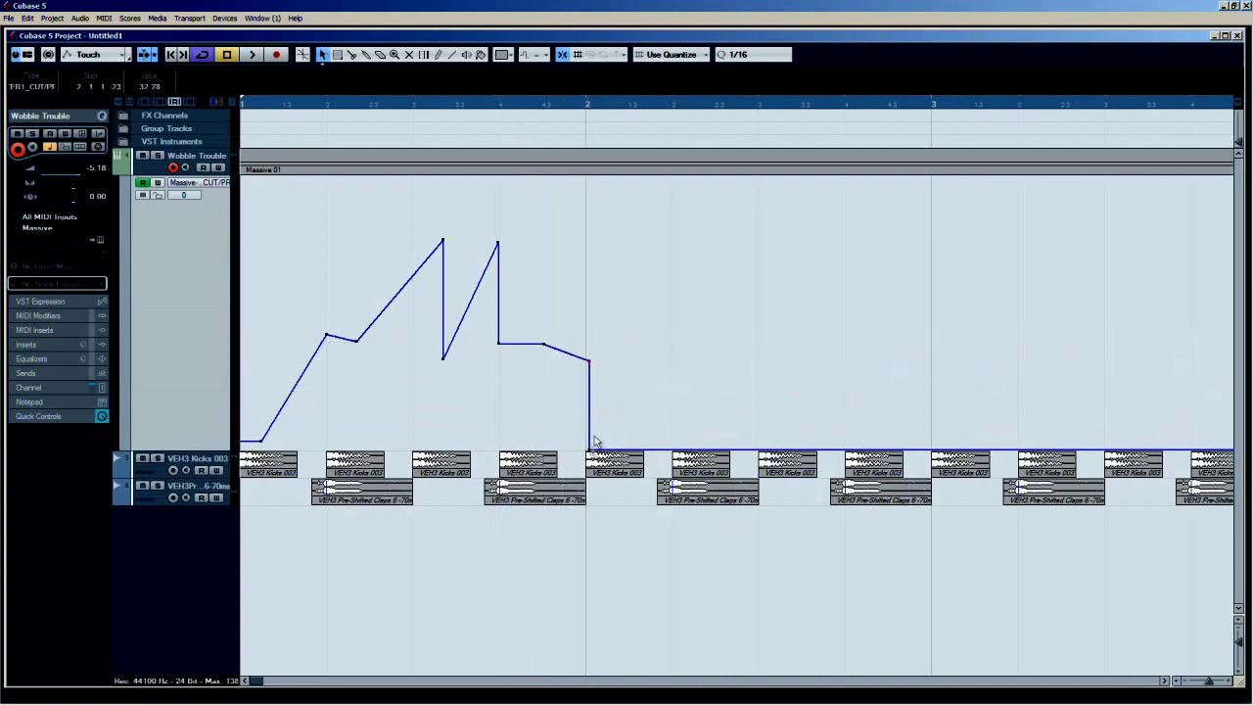
{"action": "left_click_drag", "start_coordinate": [588, 451], "coordinate": [629, 305]}
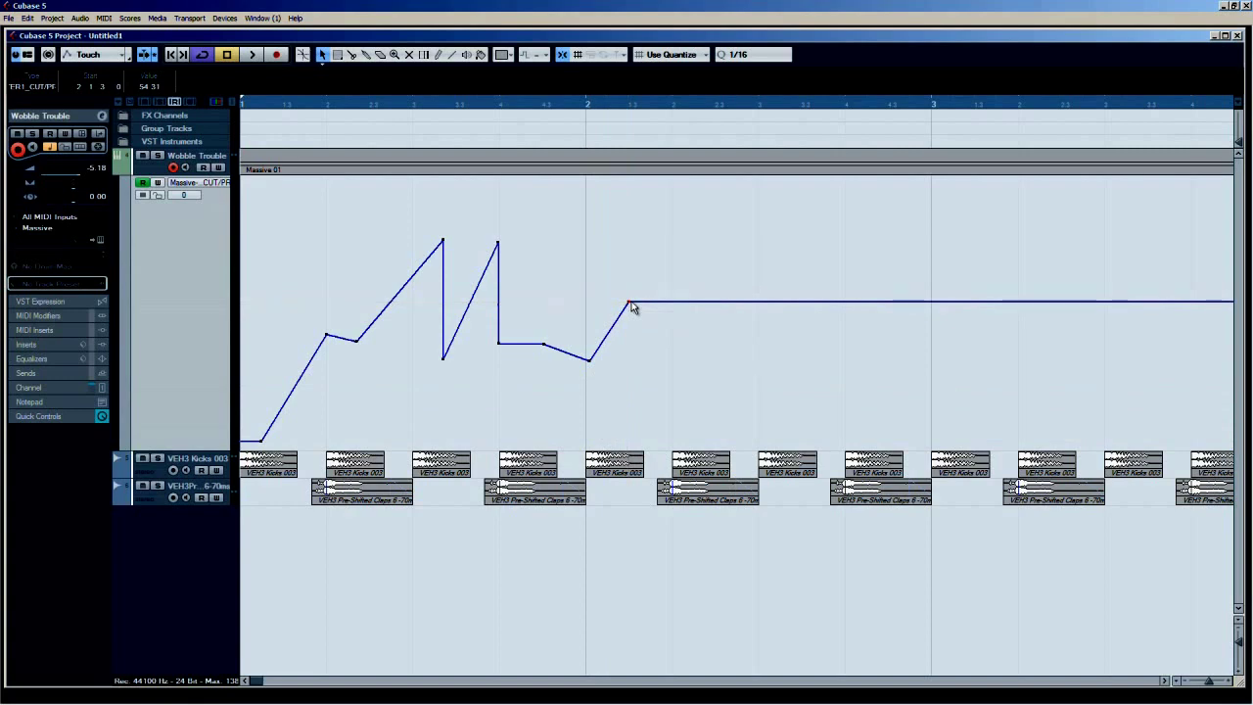
{"action": "left_click", "coordinate": [521, 344]}
{"action": "key", "text": "space"}
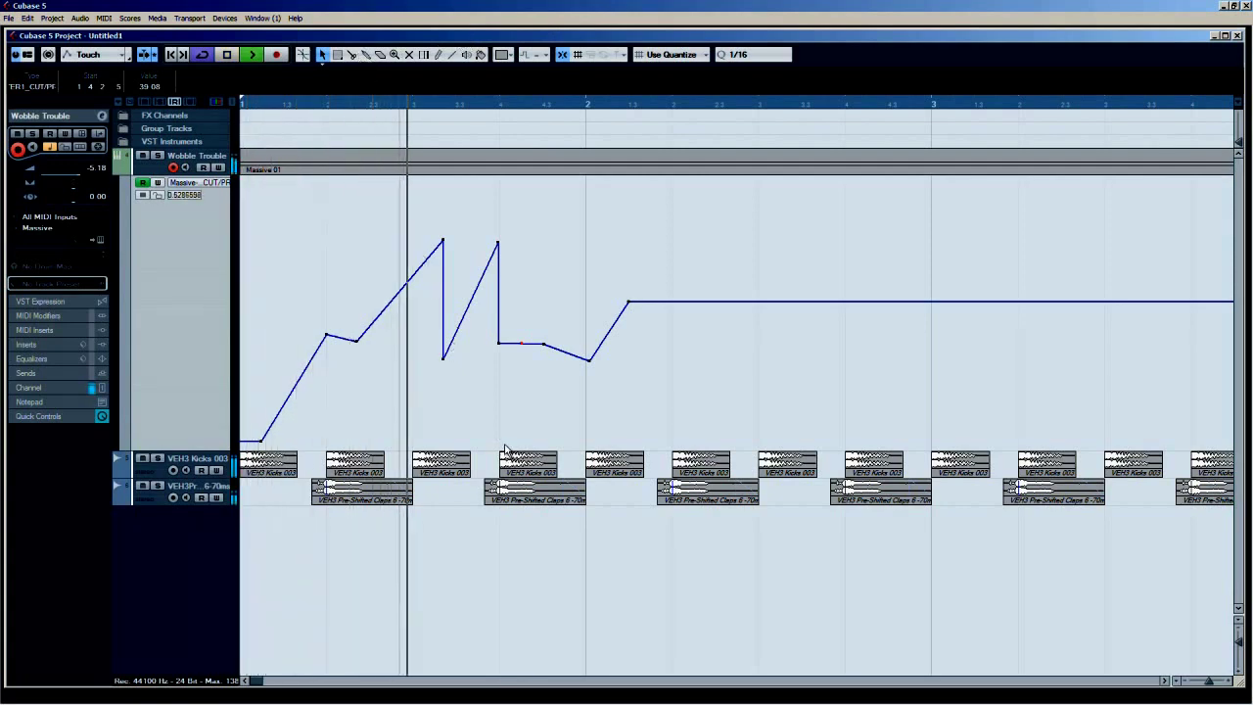
{"action": "key", "text": "space"}
Delete the lower cutoff automation points in bar 1 and draw a straight rising line from bar 1 to 2.1.3.
{"action": "left_click_drag", "start_coordinate": [306, 299], "coordinate": [501, 399]}
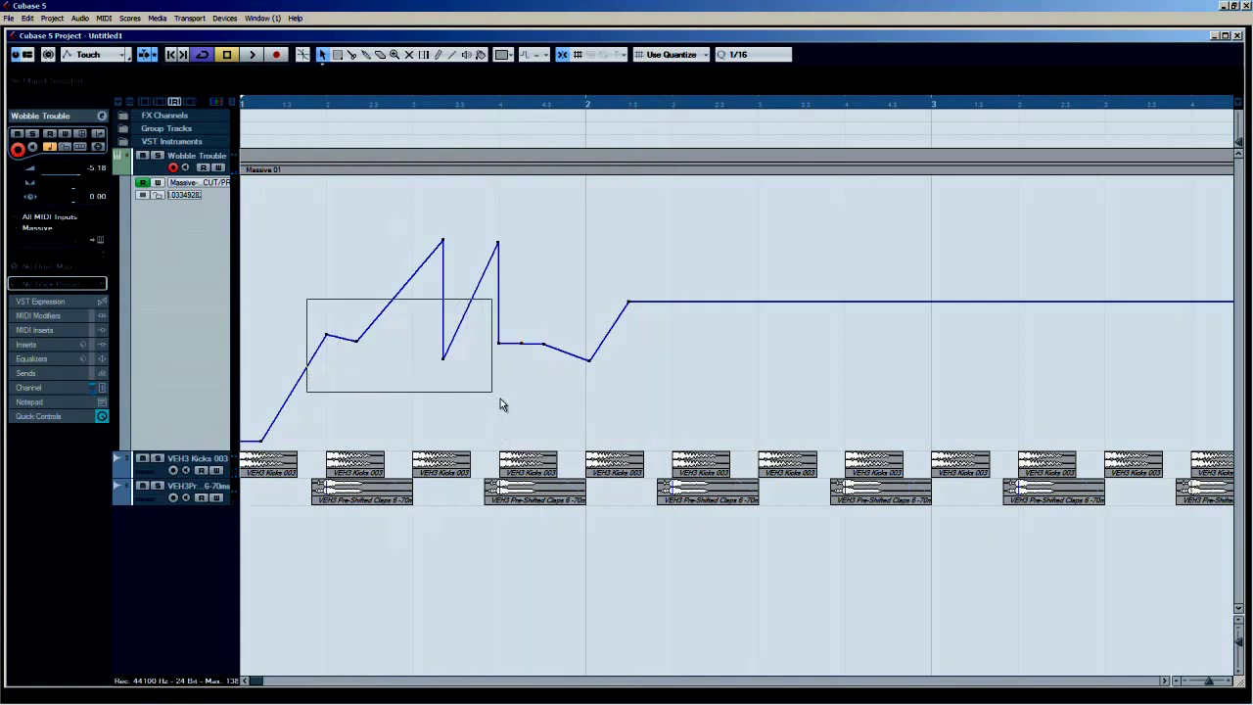
{"action": "key", "text": "Delete"}
{"action": "key", "text": "Delete"}
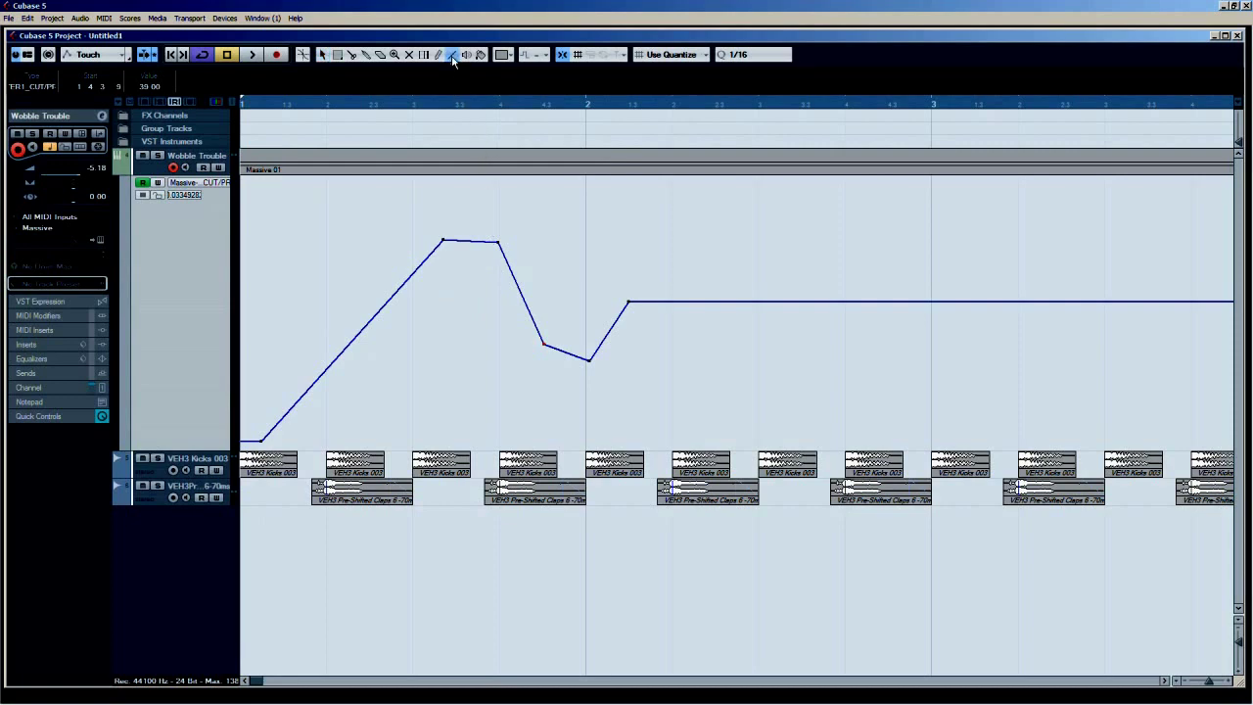
{"action": "left_click", "coordinate": [452, 56]}
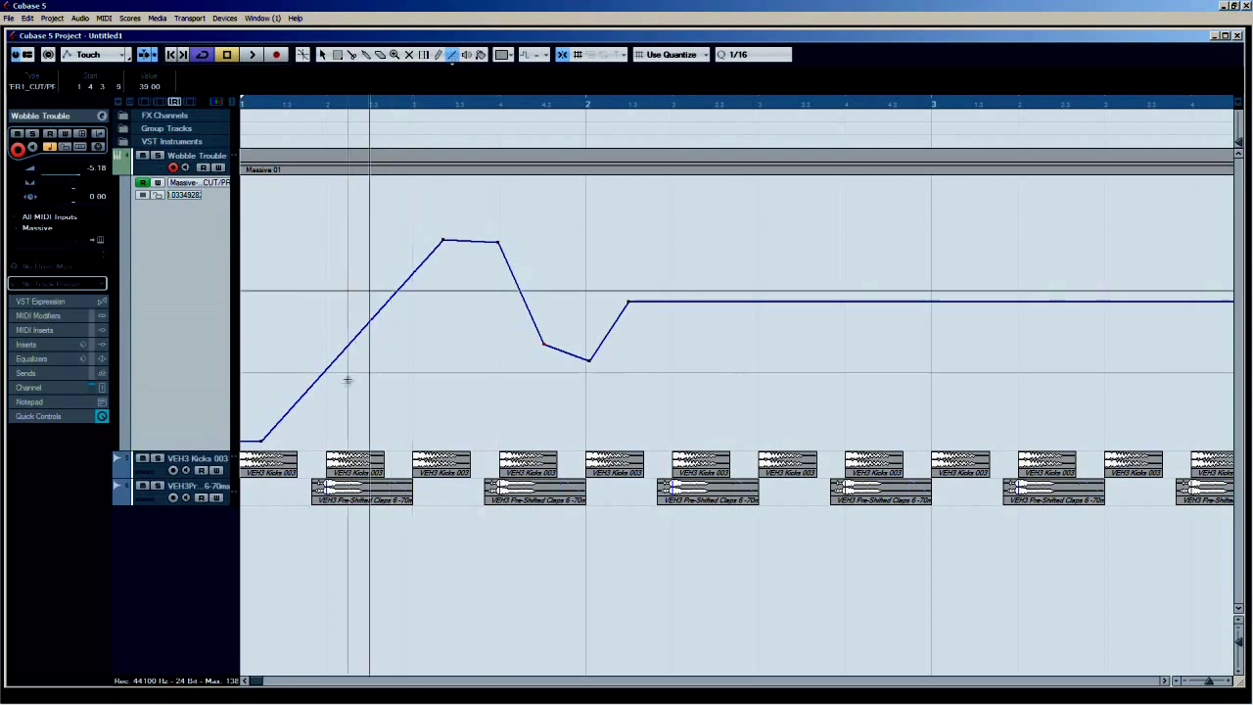
{"action": "left_click_drag", "start_coordinate": [627, 190], "coordinate": [244, 441]}
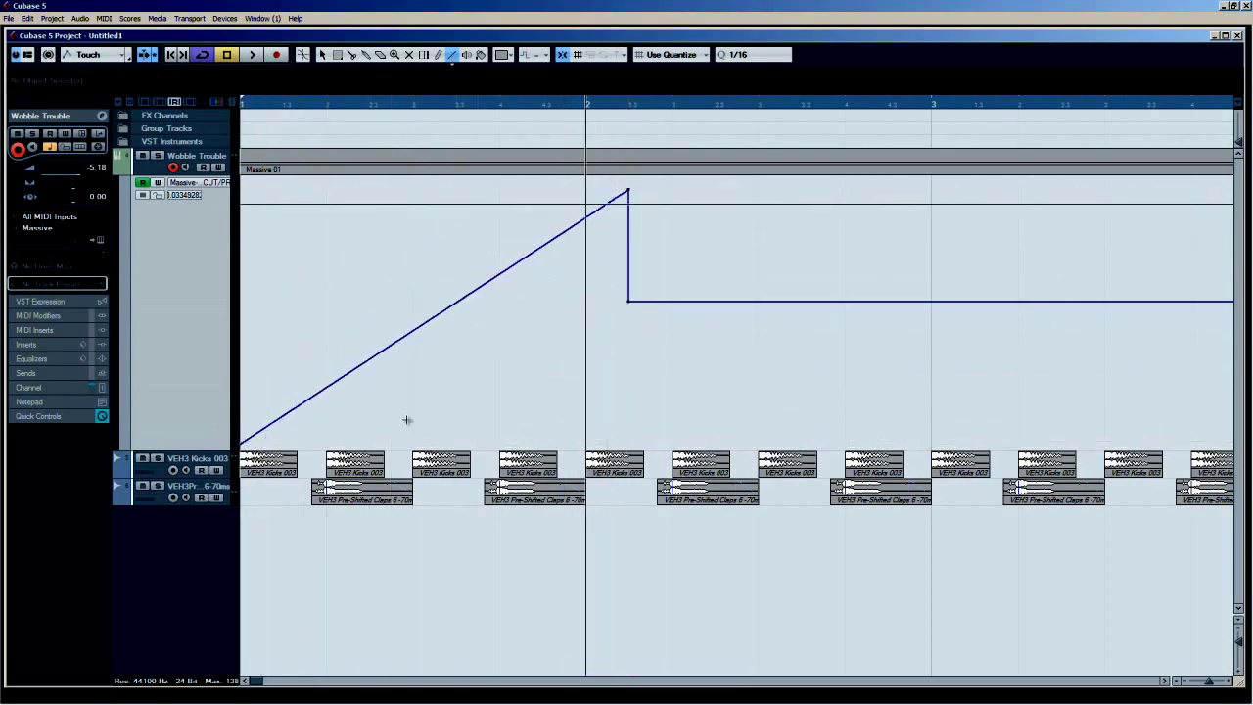
Draw a full-height sine wave of cutoff automation from bar 1 to bar 3 with quantize at 1/4, and audition it.
{"action": "left_click", "coordinate": [450, 56]}
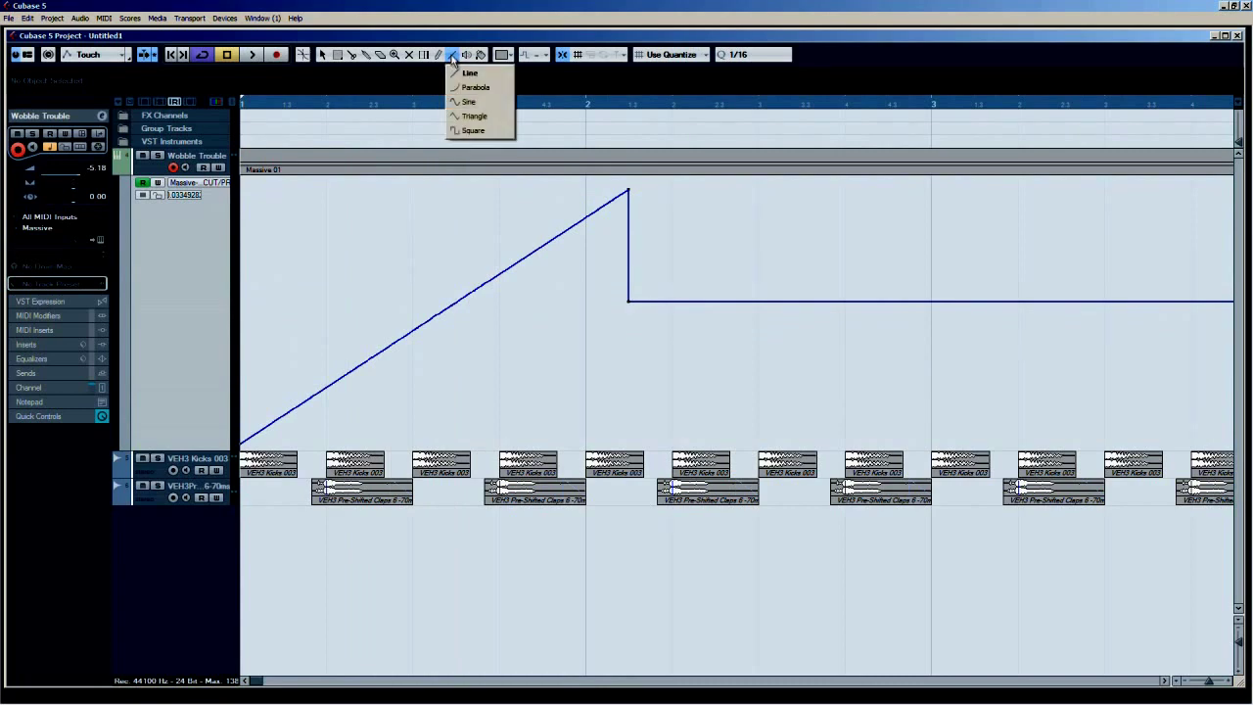
{"action": "left_click", "coordinate": [491, 109]}
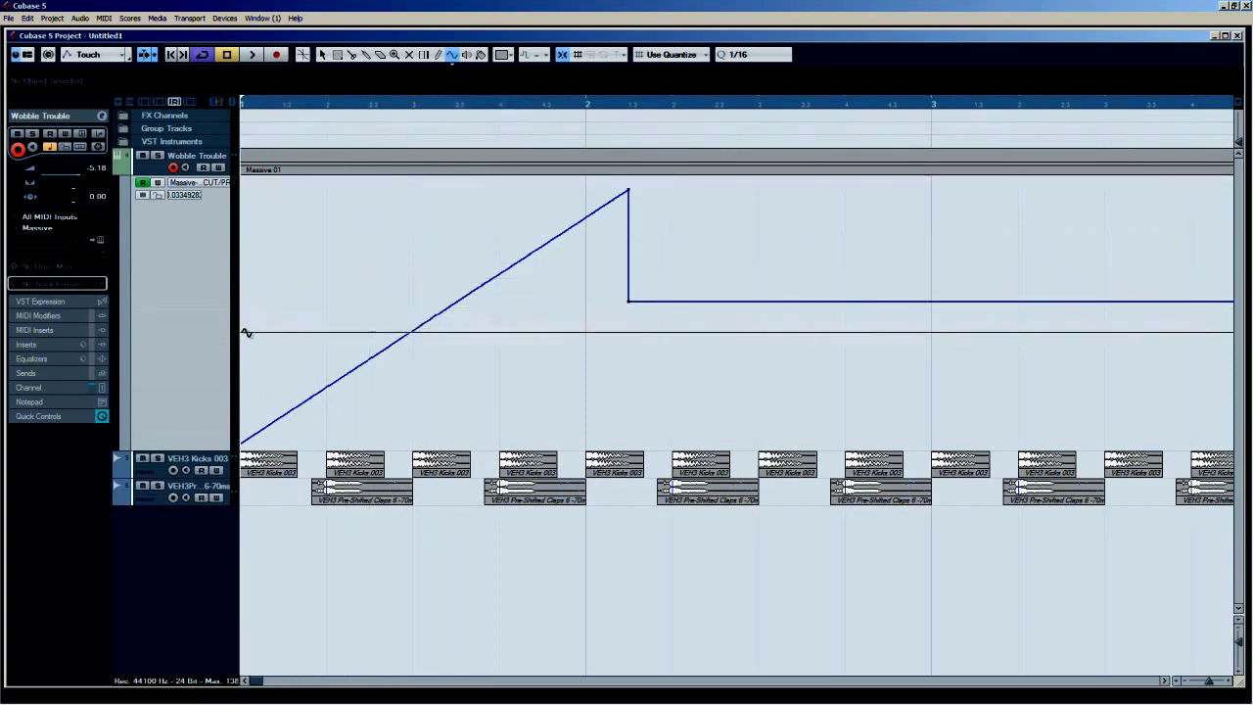
{"action": "left_click", "coordinate": [764, 59]}
{"action": "left_click", "coordinate": [767, 92]}
{"action": "mouse_move", "coordinate": [266, 311]}
{"action": "left_mouse_down"}
{"action": "mouse_move", "coordinate": [870, 280]}
{"action": "mouse_move", "coordinate": [894, 274]}
{"action": "mouse_move", "coordinate": [901, 179]}
{"action": "left_mouse_up"}
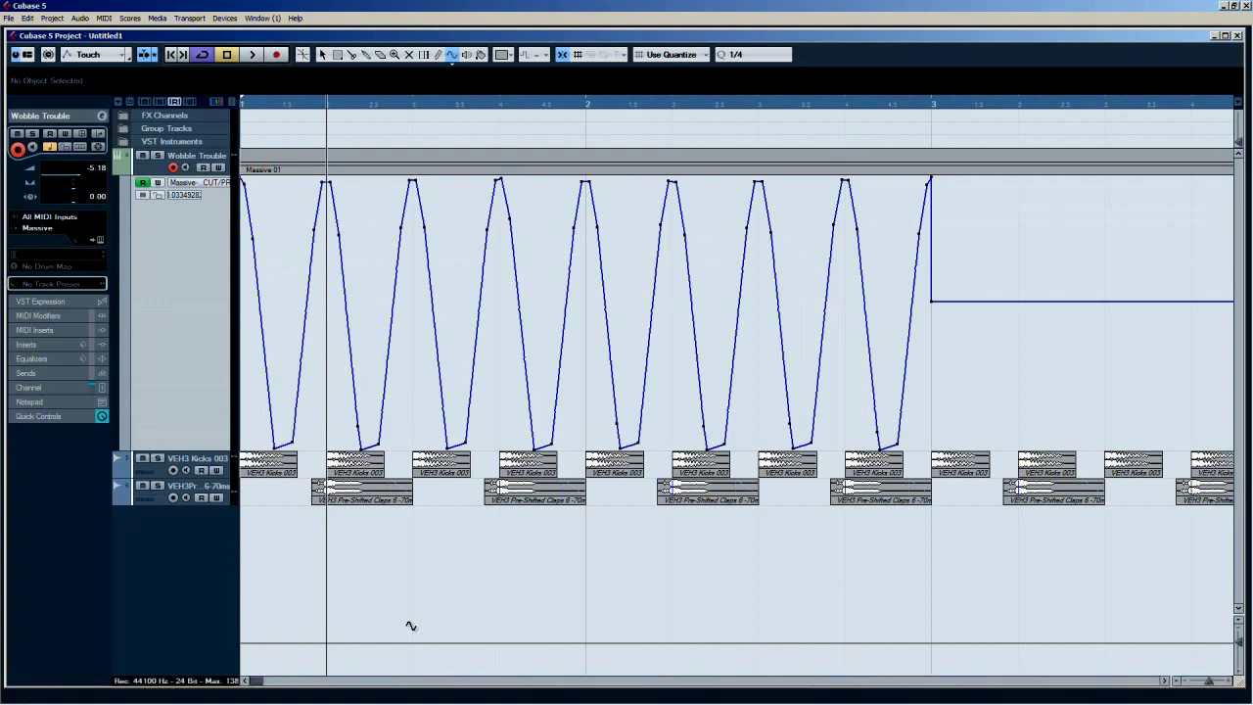
{"action": "key", "text": "space"}
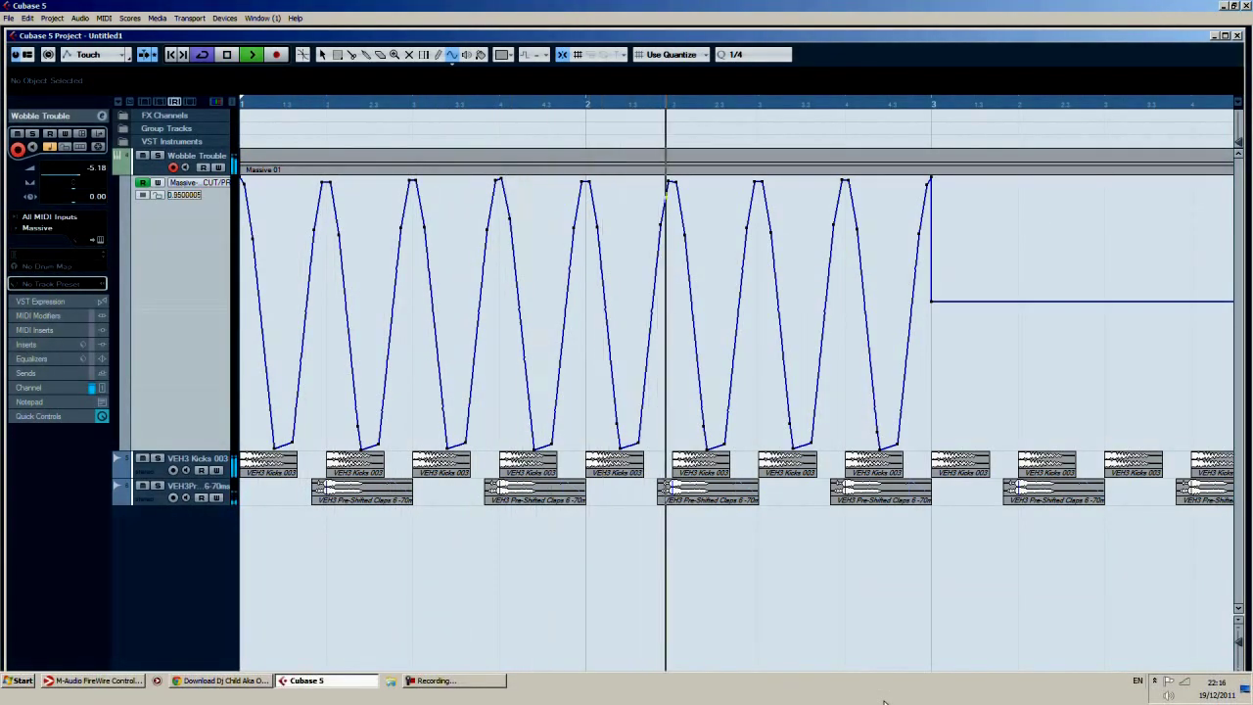
{"action": "key", "text": "space"}
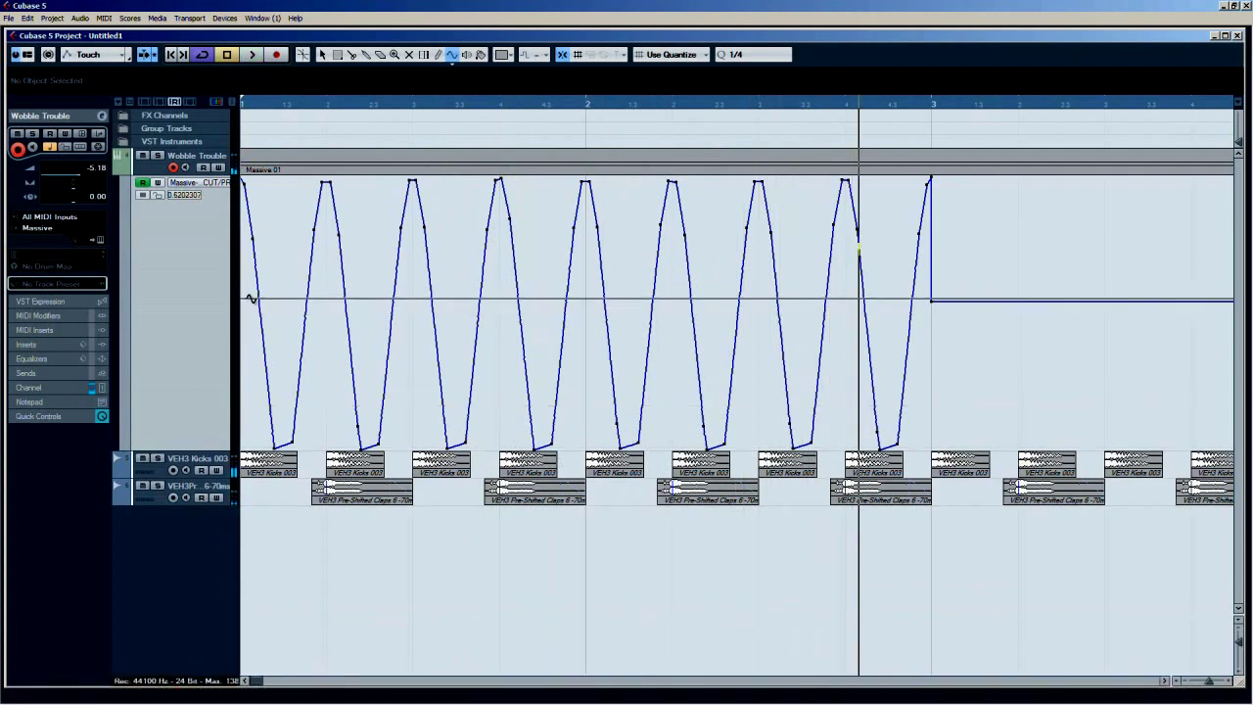
Redraw the cutoff sine wave from bar 1 to bar 3 at 1/4 starting from its low point, and audition it.
{"action": "left_click_drag", "start_coordinate": [248, 298], "coordinate": [899, 433]}
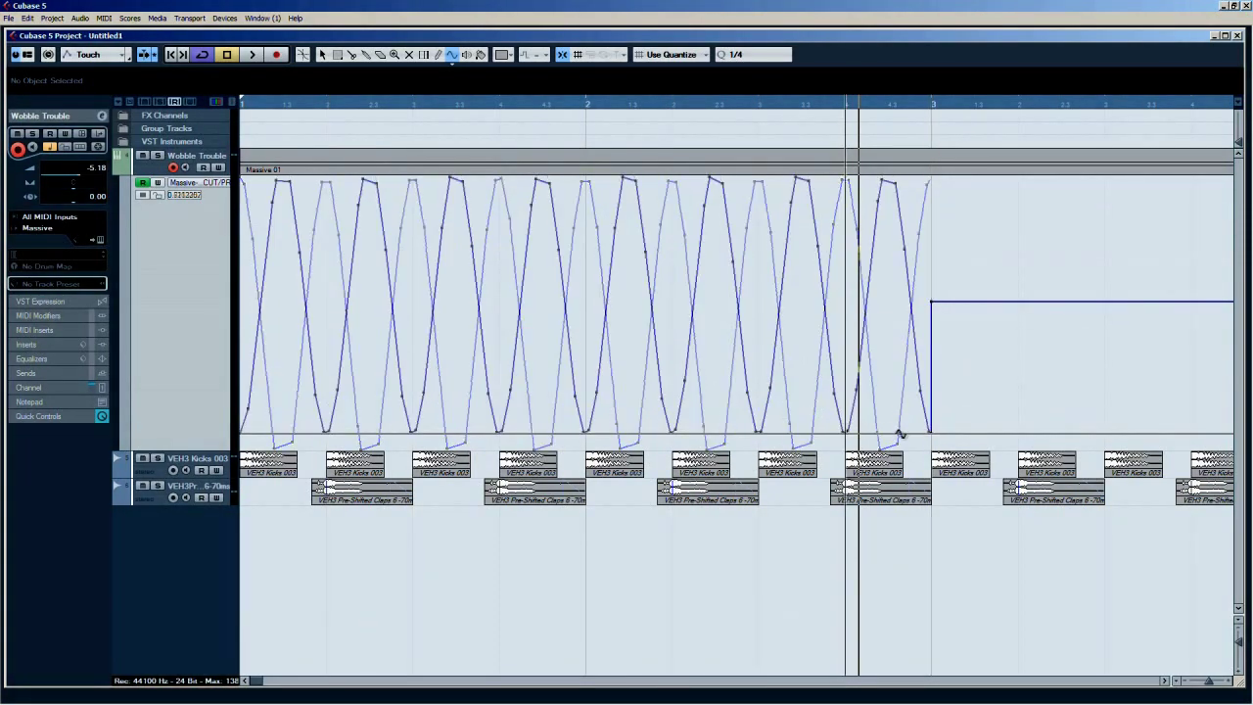
{"action": "key", "text": "space"}
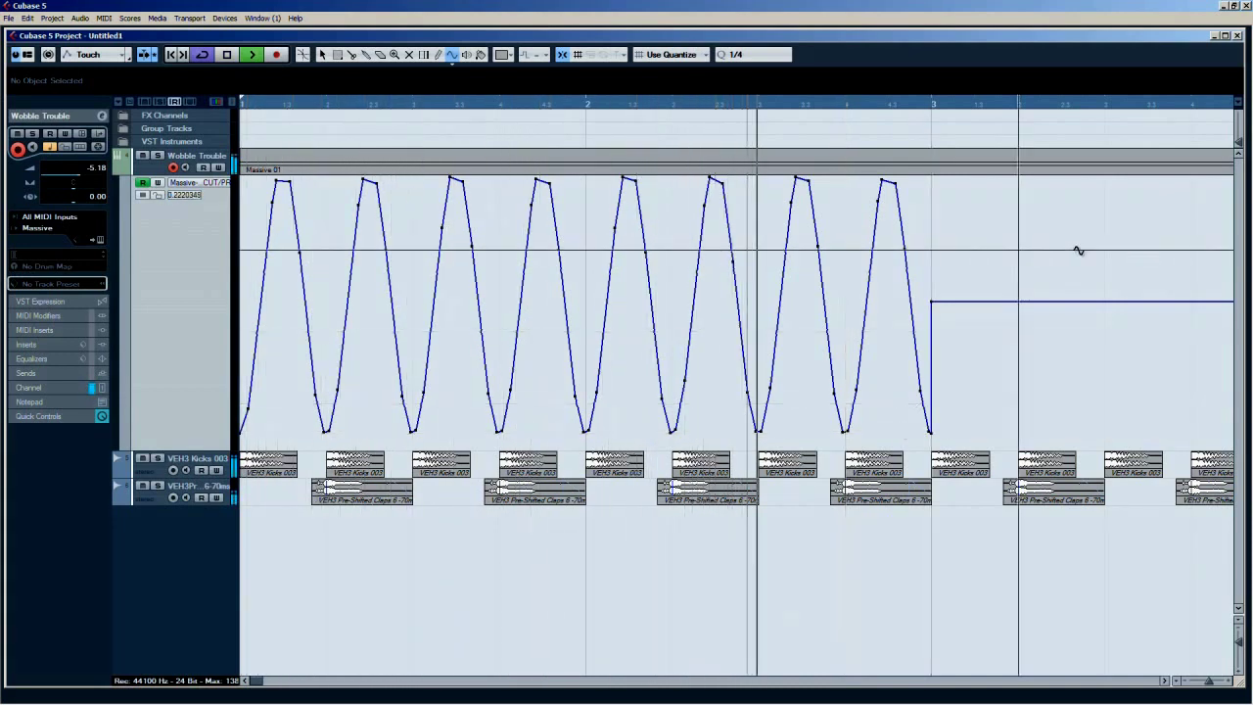
{"action": "key", "text": "space"}
{"action": "key", "text": "KP_0"}
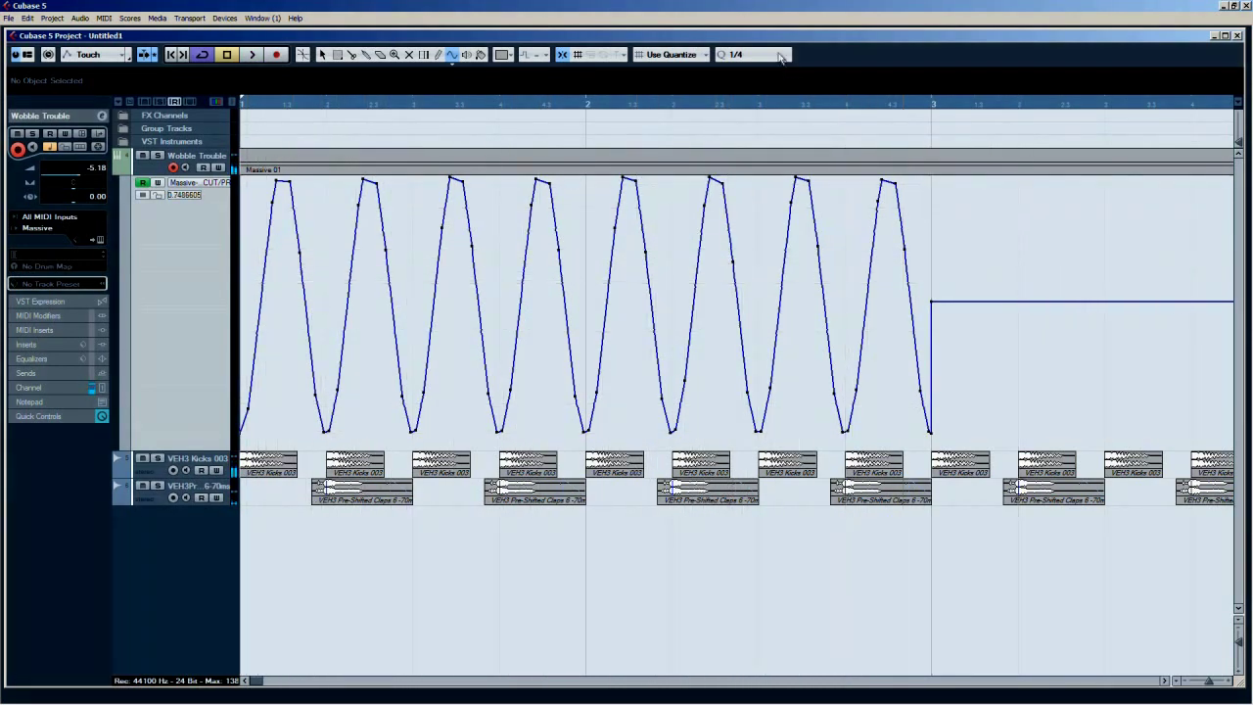
Redraw the cutoff automation across bar 1 as a full-height sine wave with quantize at 1/4.
{"action": "key", "text": "g"}
{"action": "key", "text": "g"}
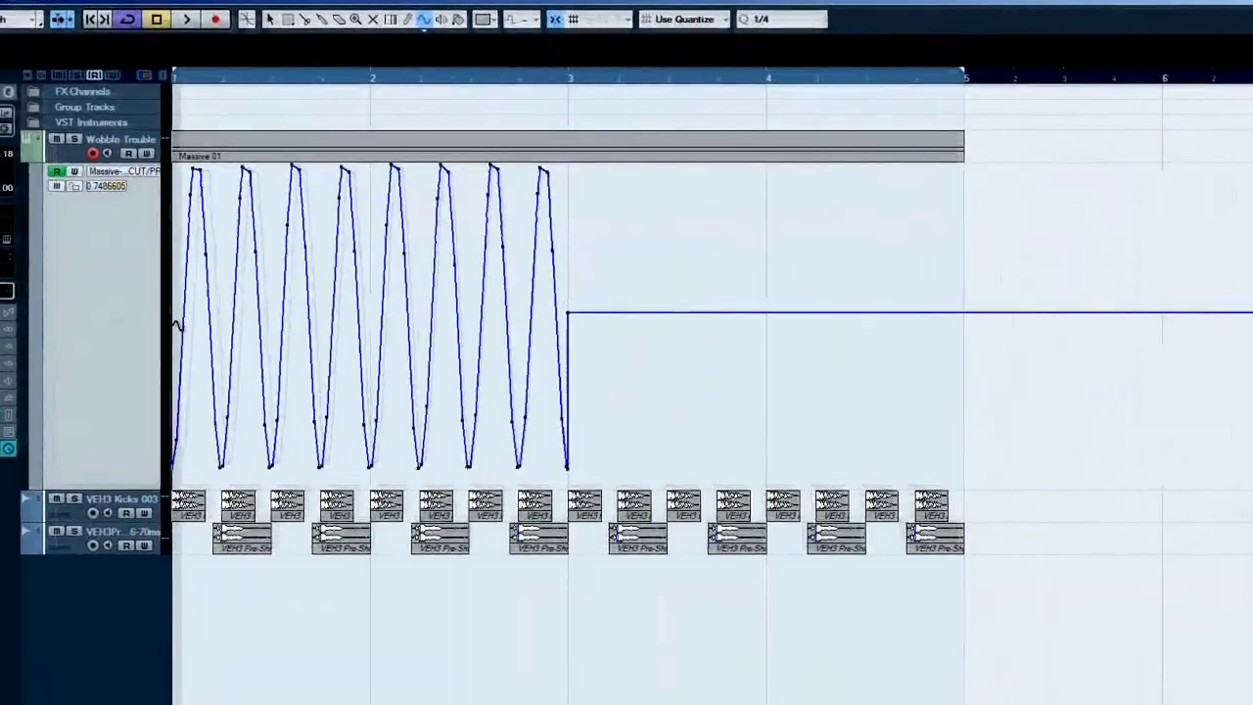
{"action": "key", "text": "space"}
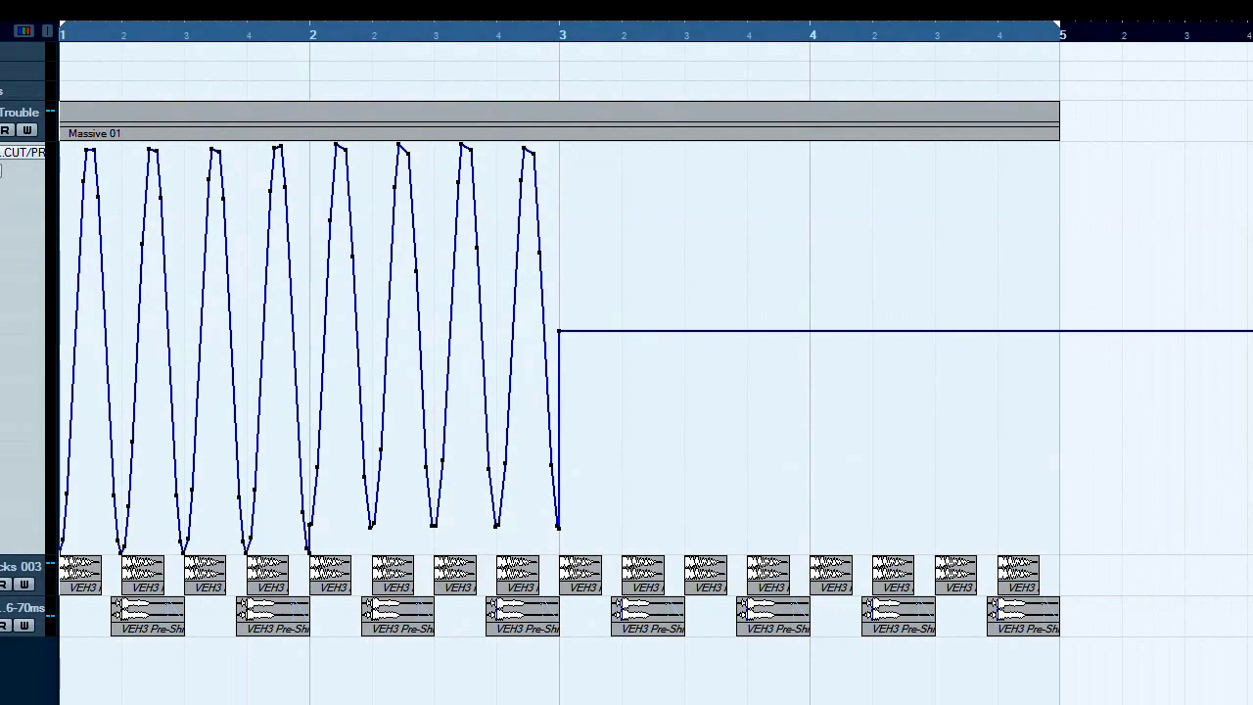
Set quantize to 1/8 and draw a full-height sine wave of cutoff automation across bar 2.
{"action": "left_click", "coordinate": [822, 0]}
{"action": "left_click", "coordinate": [817, 30]}
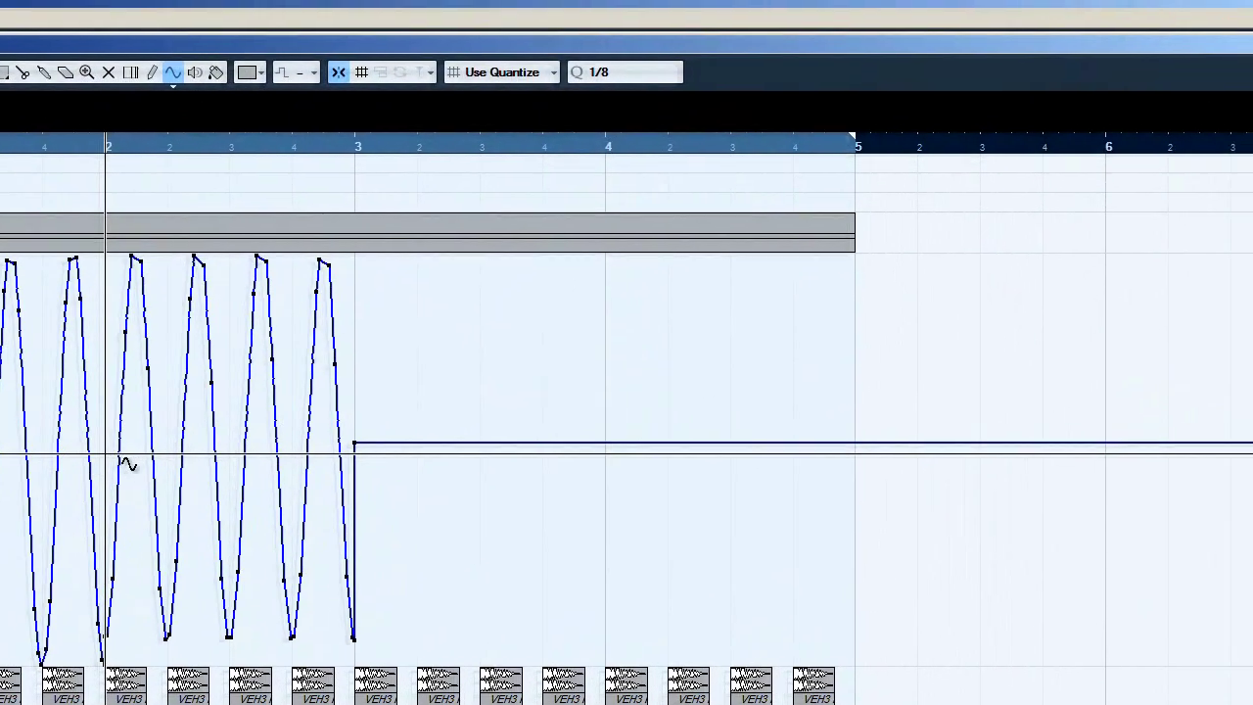
{"action": "mouse_move", "coordinate": [128, 464]}
{"action": "left_mouse_down"}
{"action": "mouse_move", "coordinate": [345, 390]}
{"action": "mouse_move", "coordinate": [361, 243]}
{"action": "mouse_move", "coordinate": [343, 249]}
{"action": "left_mouse_up"}
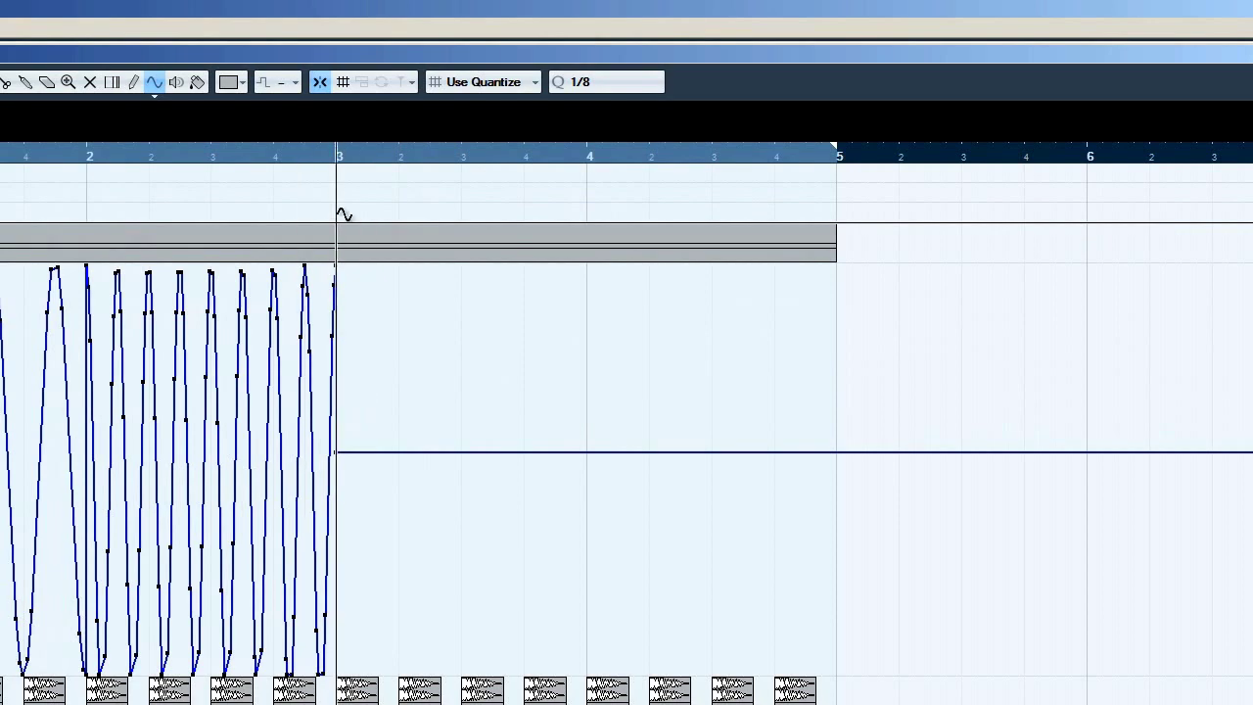
Set quantize to 1/8 Triplet and draw a full-height cutoff sine wave over the first half of bar 3.
{"action": "left_click", "coordinate": [616, 88]}
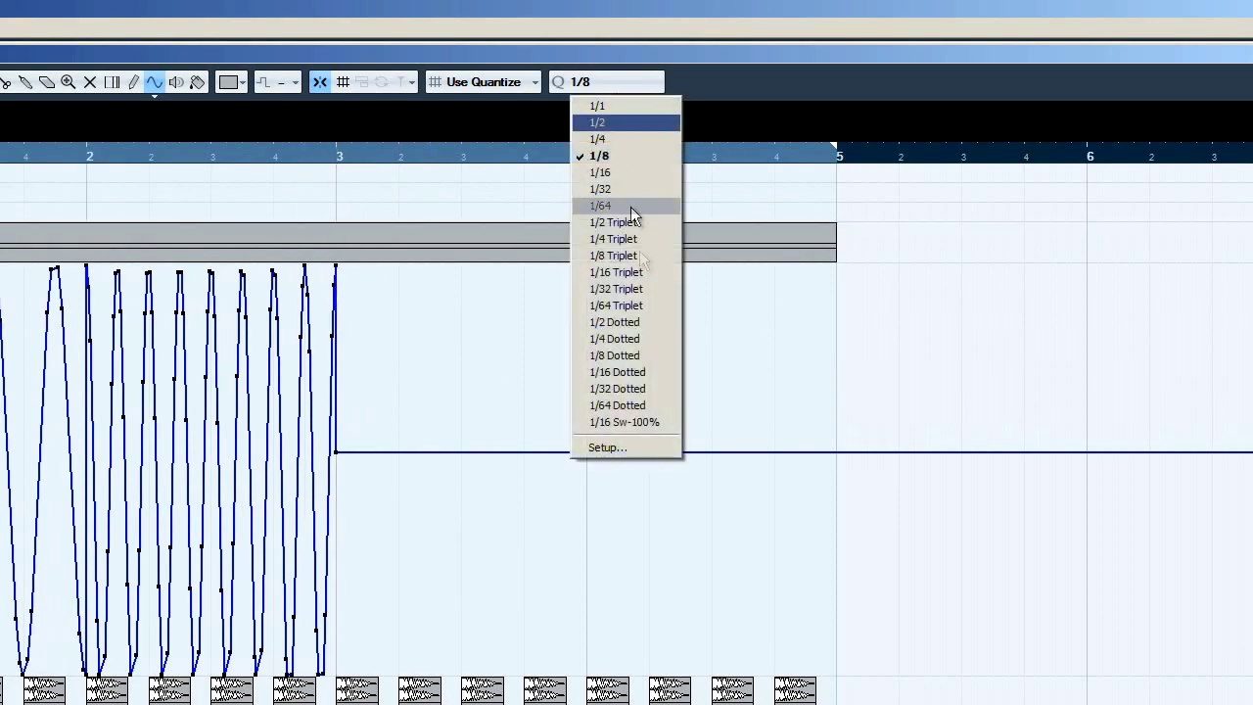
{"action": "left_click", "coordinate": [657, 255]}
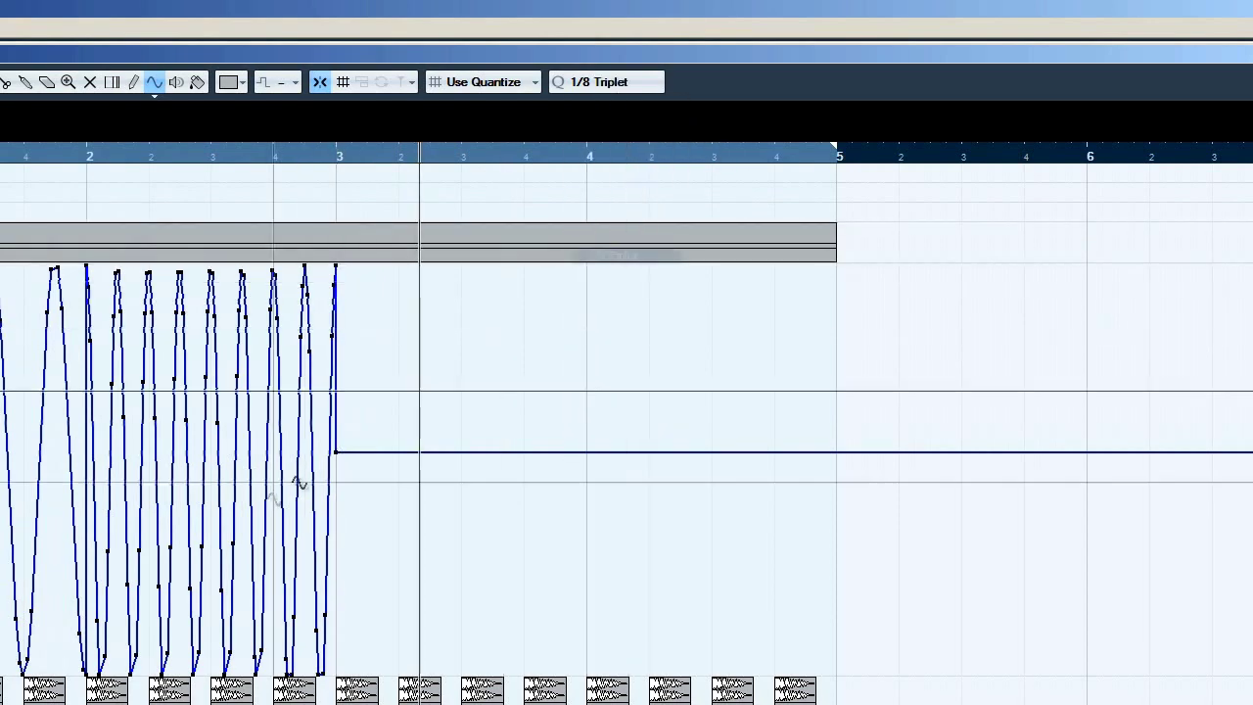
{"action": "mouse_move", "coordinate": [358, 483]}
{"action": "left_mouse_down"}
{"action": "mouse_move", "coordinate": [509, 401]}
{"action": "mouse_move", "coordinate": [457, 341]}
{"action": "mouse_move", "coordinate": [454, 255]}
{"action": "mouse_move", "coordinate": [460, 263]}
{"action": "left_mouse_up"}
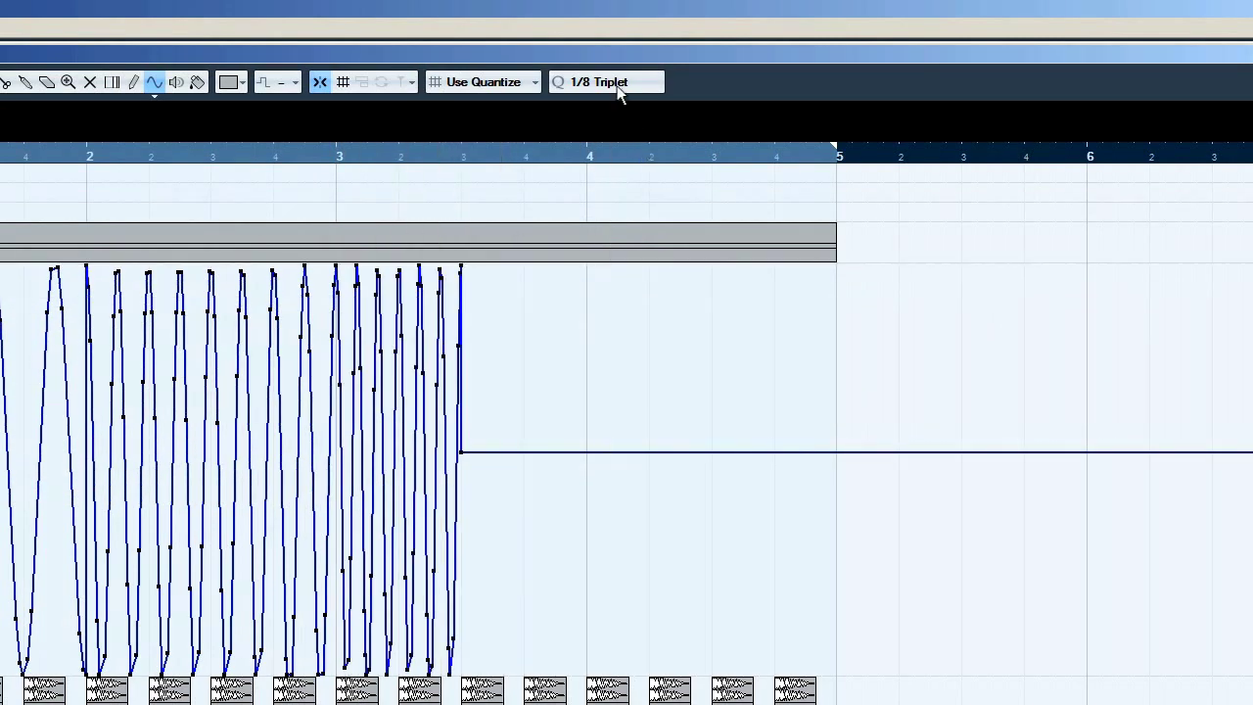
Set quantize to 1/4 Triplet and draw a full-height cutoff sine wave over the second half of bar 3.
{"action": "left_click", "coordinate": [617, 86]}
{"action": "left_click", "coordinate": [646, 235]}
{"action": "left_click_drag", "start_coordinate": [467, 478], "coordinate": [584, 311]}
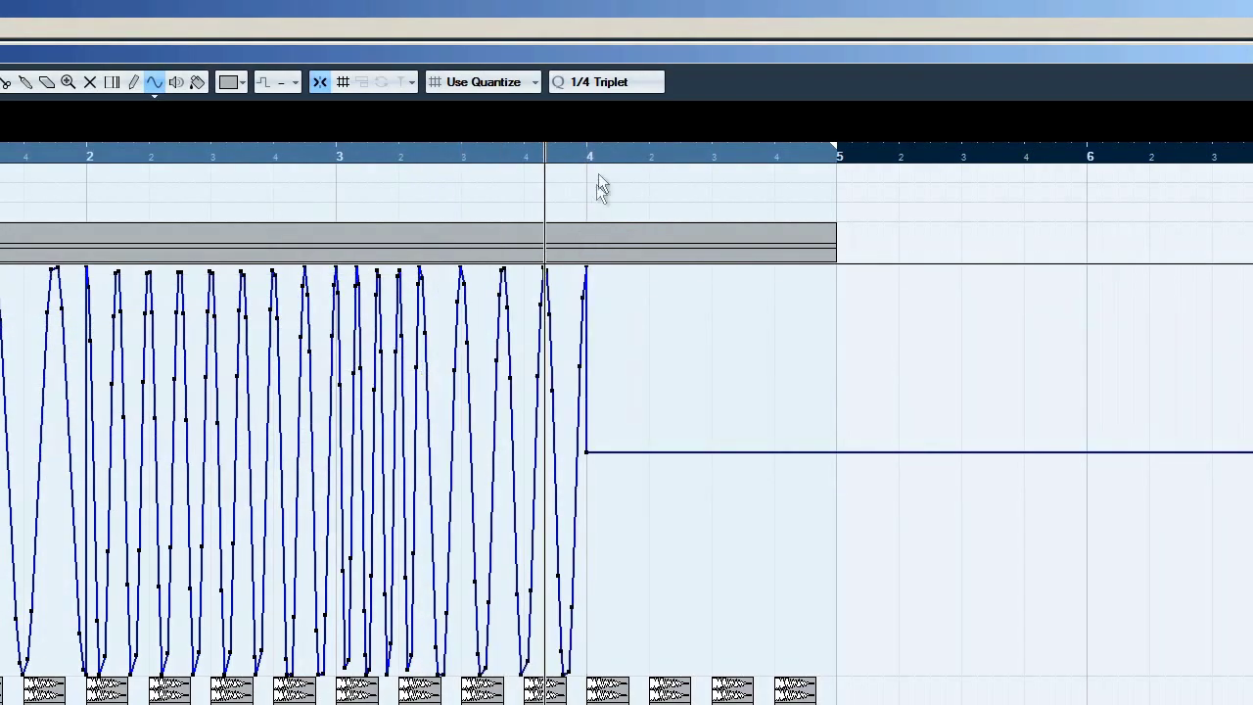
Set quantize to 1/2, draw a slow cutoff sine wave across bar 4, and audition the pattern.
{"action": "left_click", "coordinate": [607, 84]}
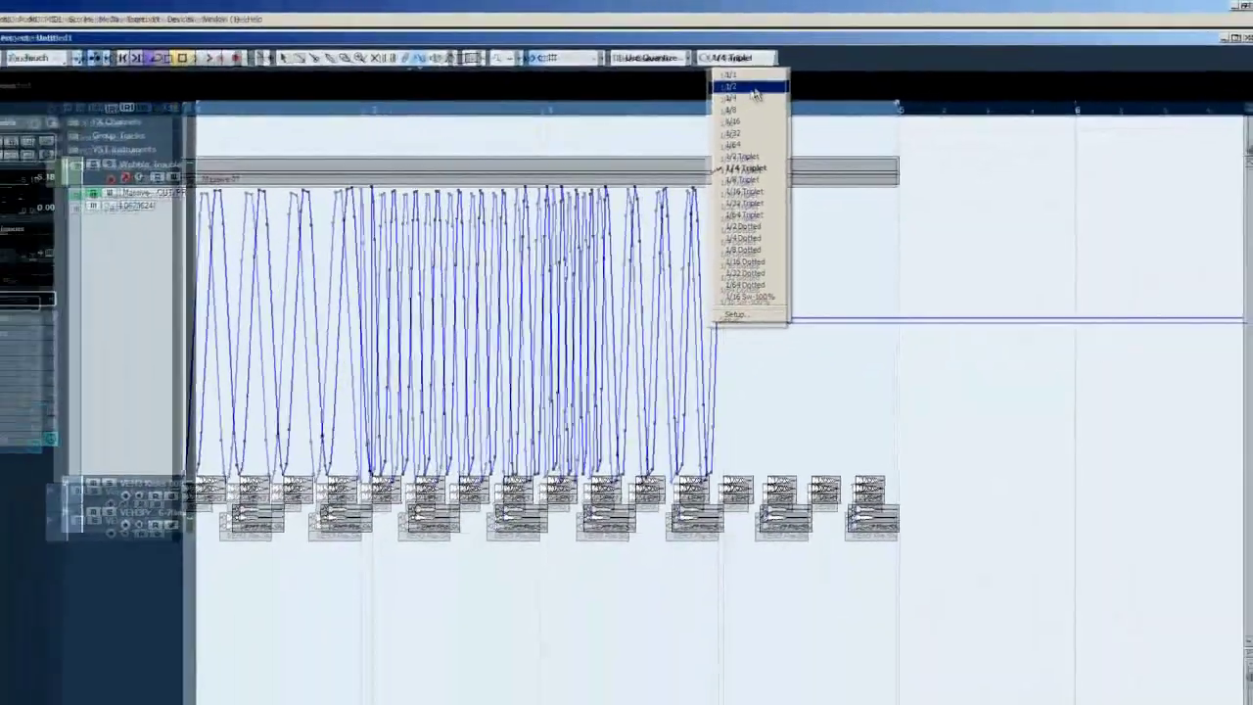
{"action": "left_click", "coordinate": [599, 122]}
{"action": "mouse_move", "coordinate": [752, 325]}
{"action": "left_mouse_down"}
{"action": "mouse_move", "coordinate": [817, 280]}
{"action": "mouse_move", "coordinate": [892, 187]}
{"action": "mouse_move", "coordinate": [920, 179]}
{"action": "left_mouse_up"}
{"action": "key", "text": "space"}
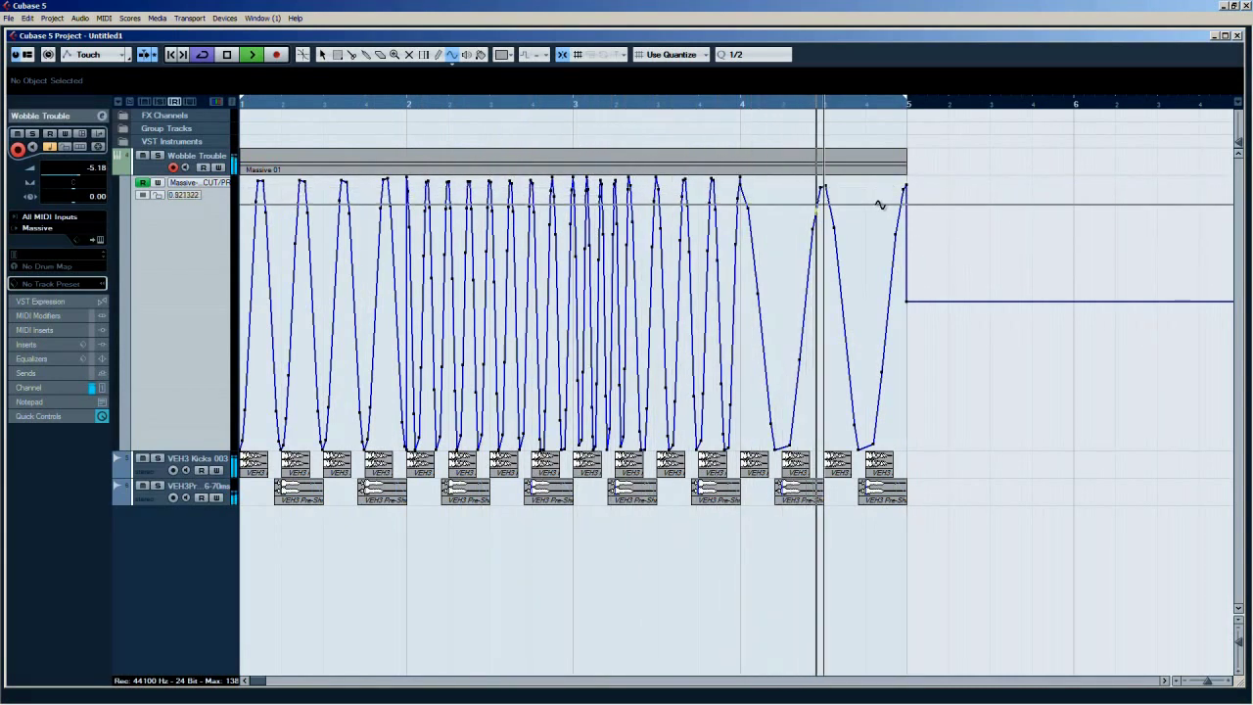
{"action": "key", "text": "space"}
Set quantize to 1/16 Triplet and redraw the cutoff sine wave over the first half of bar 4.
{"action": "left_click", "coordinate": [744, 135]}
{"action": "left_click", "coordinate": [569, 165]}
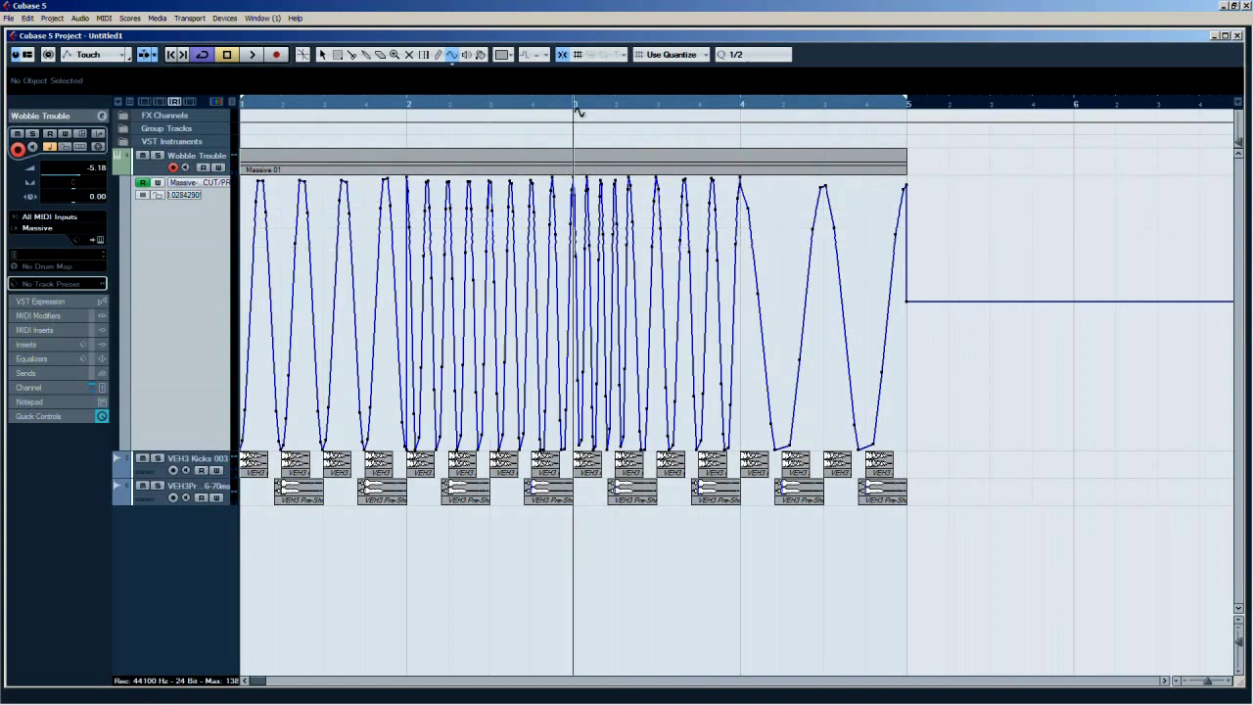
{"action": "left_click", "coordinate": [759, 57]}
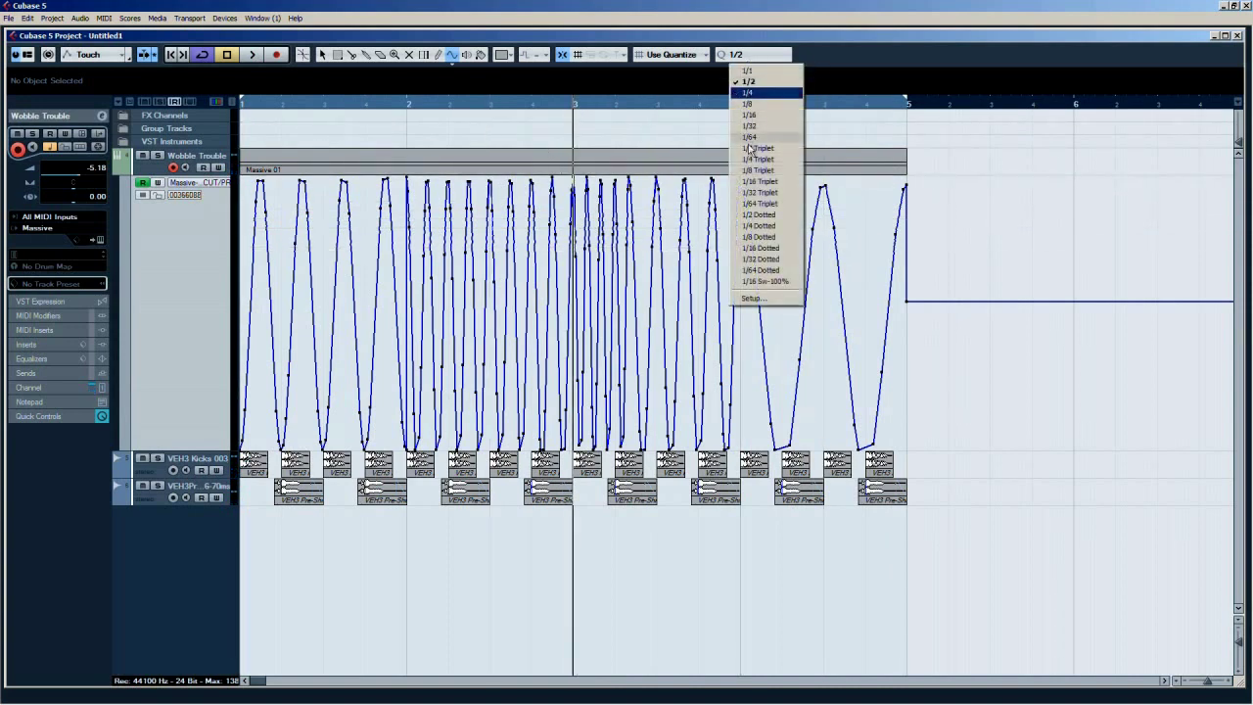
{"action": "left_click", "coordinate": [763, 184]}
{"action": "mouse_move", "coordinate": [739, 302]}
{"action": "left_mouse_down"}
{"action": "mouse_move", "coordinate": [814, 168]}
{"action": "mouse_move", "coordinate": [816, 181]}
{"action": "left_mouse_up"}
Extend the fast cutoff sine wave over the second half of bar 4 with quantize at 1/16 Triplet, and audition the pattern.
{"action": "left_click", "coordinate": [758, 55]}
{"action": "left_click", "coordinate": [757, 73]}
{"action": "left_click", "coordinate": [760, 55]}
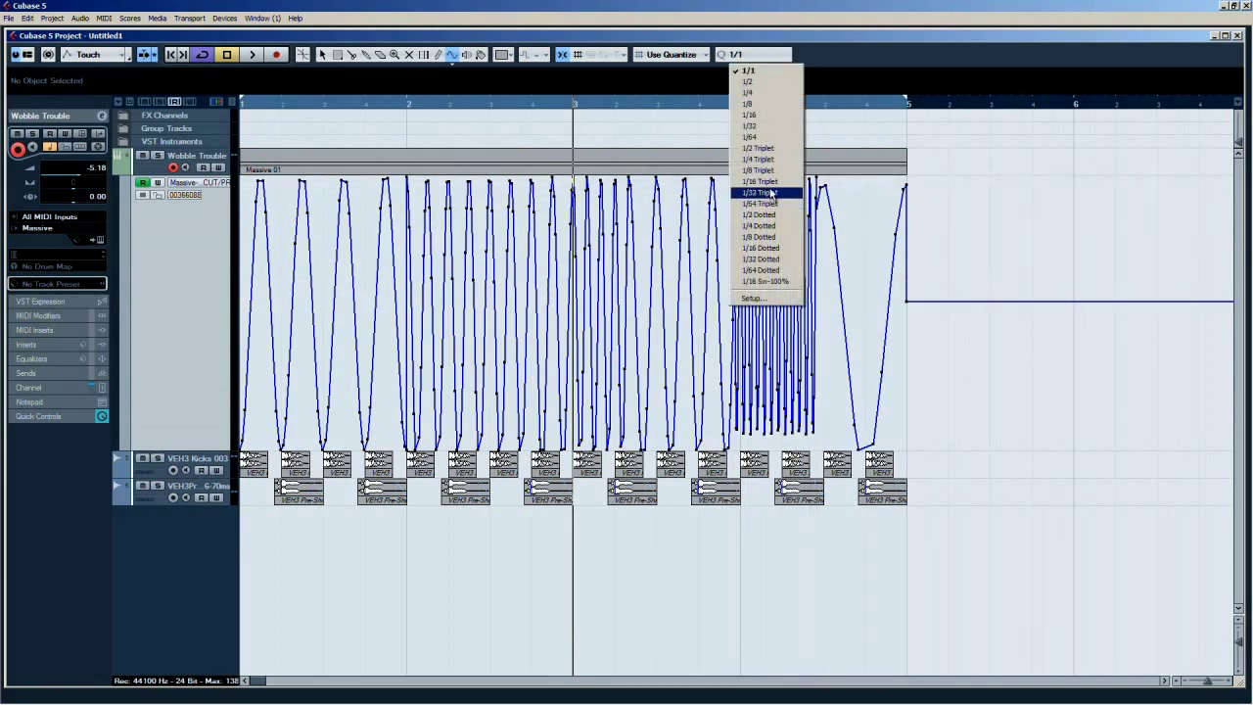
{"action": "left_click", "coordinate": [772, 193]}
{"action": "mouse_move", "coordinate": [817, 293]}
{"action": "left_mouse_down"}
{"action": "mouse_move", "coordinate": [901, 111]}
{"action": "mouse_move", "coordinate": [910, 123]}
{"action": "left_mouse_up"}
{"action": "key", "text": "space"}
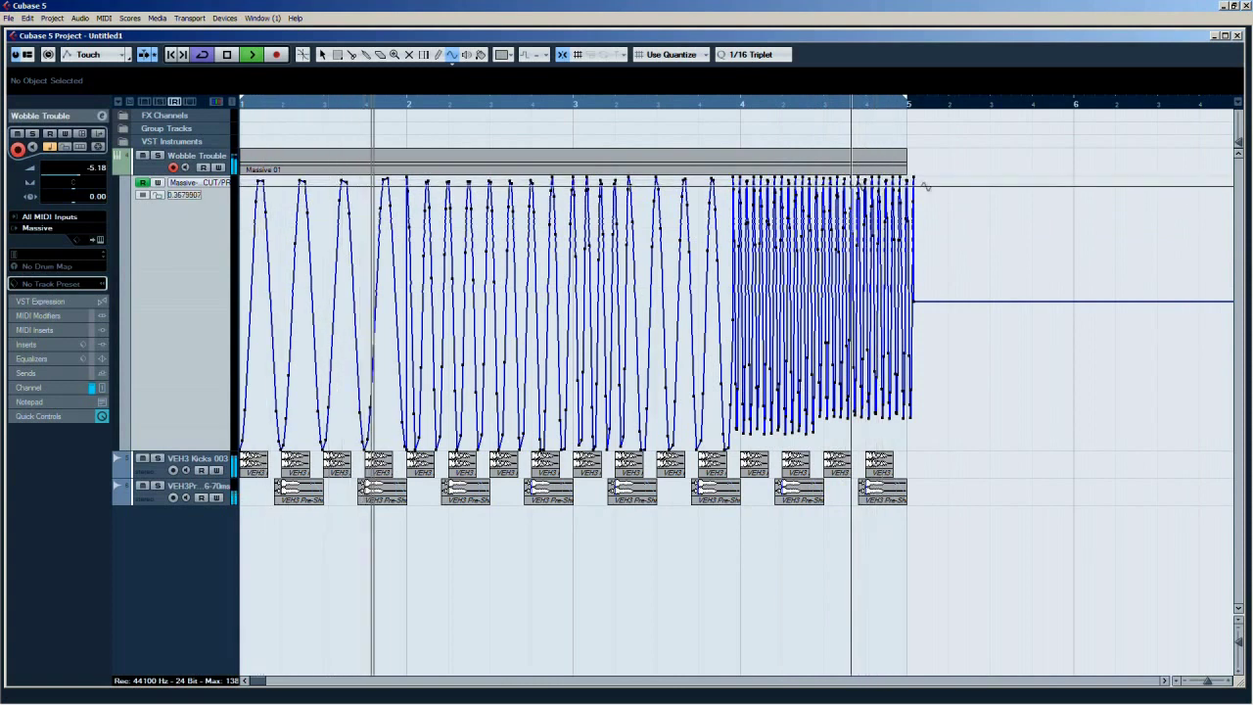
{"action": "key", "text": "space"}
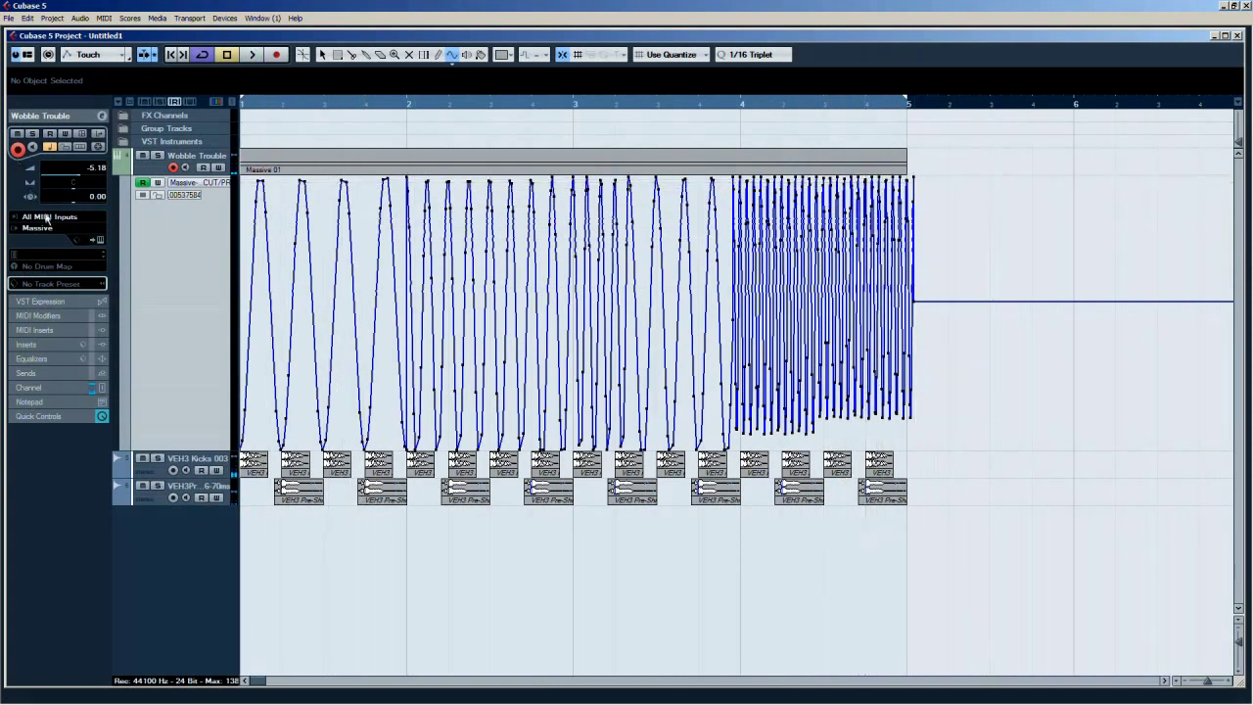
Open the Massive instrument and look through the oscillator 2 wavetables and the Insert 1 effect types without changing them.
{"action": "left_click", "coordinate": [98, 240]}
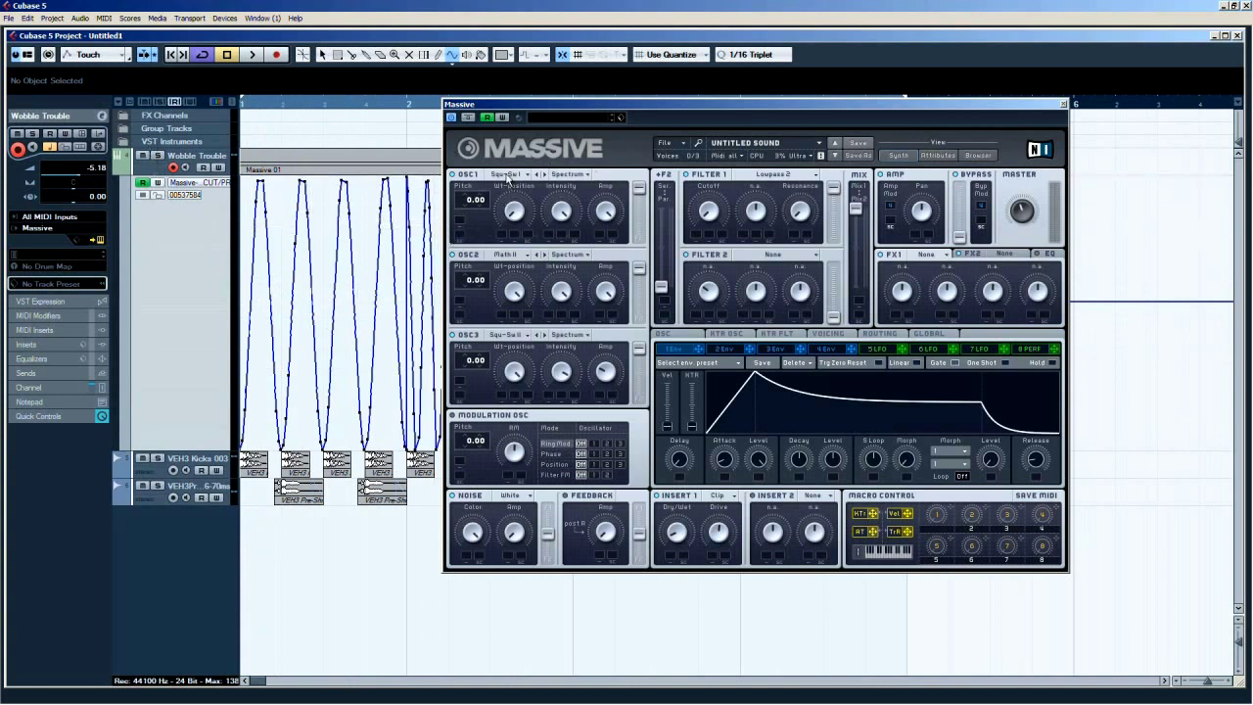
{"action": "left_click", "coordinate": [507, 255]}
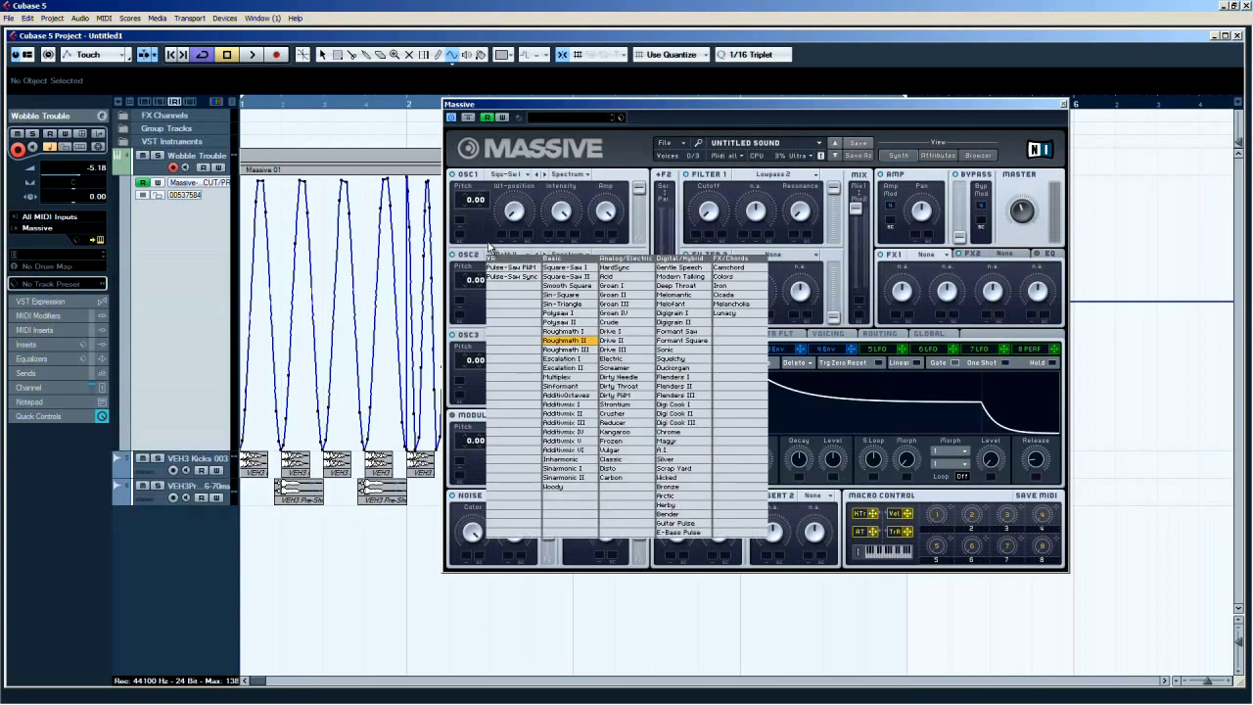
{"action": "left_click", "coordinate": [491, 249]}
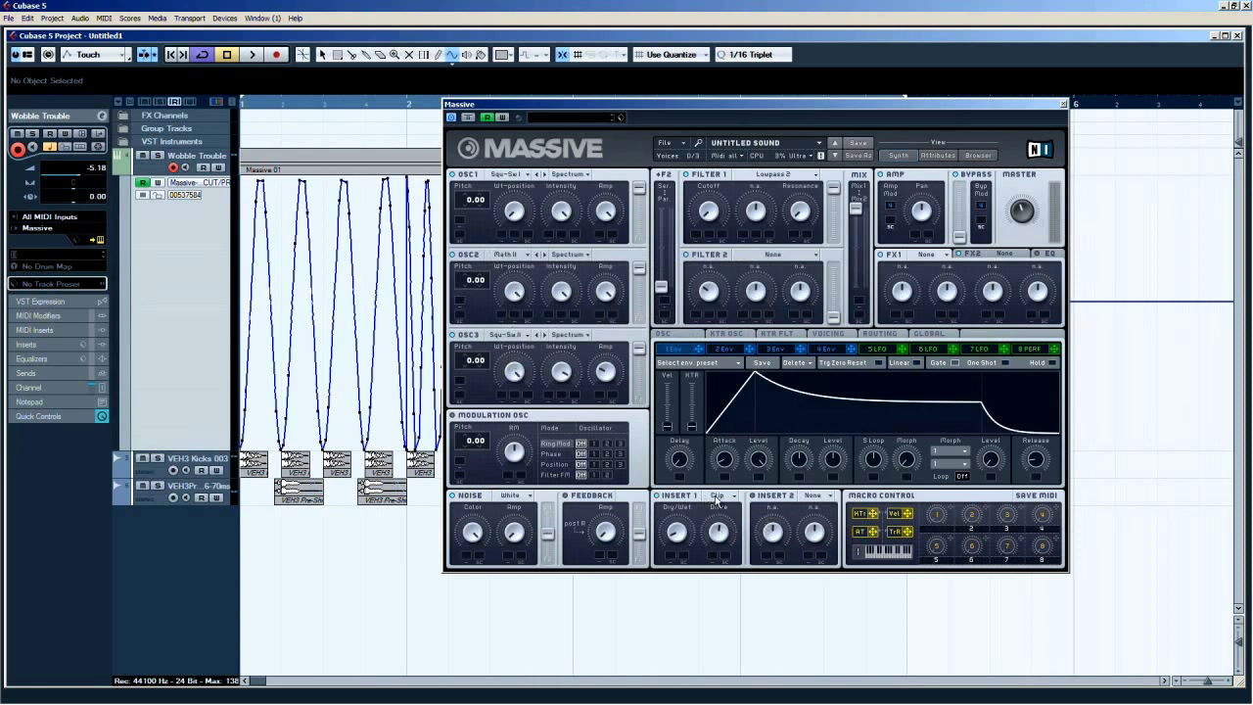
{"action": "left_click", "coordinate": [718, 497]}
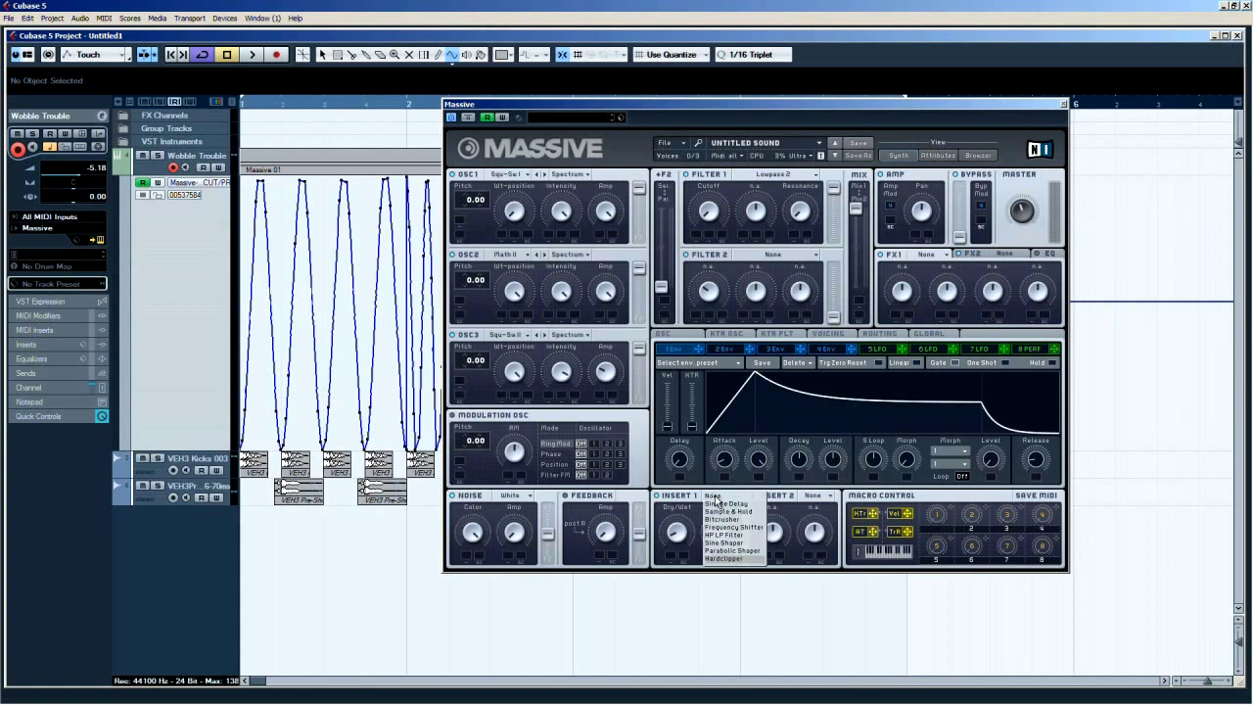
{"action": "left_click", "coordinate": [795, 135]}
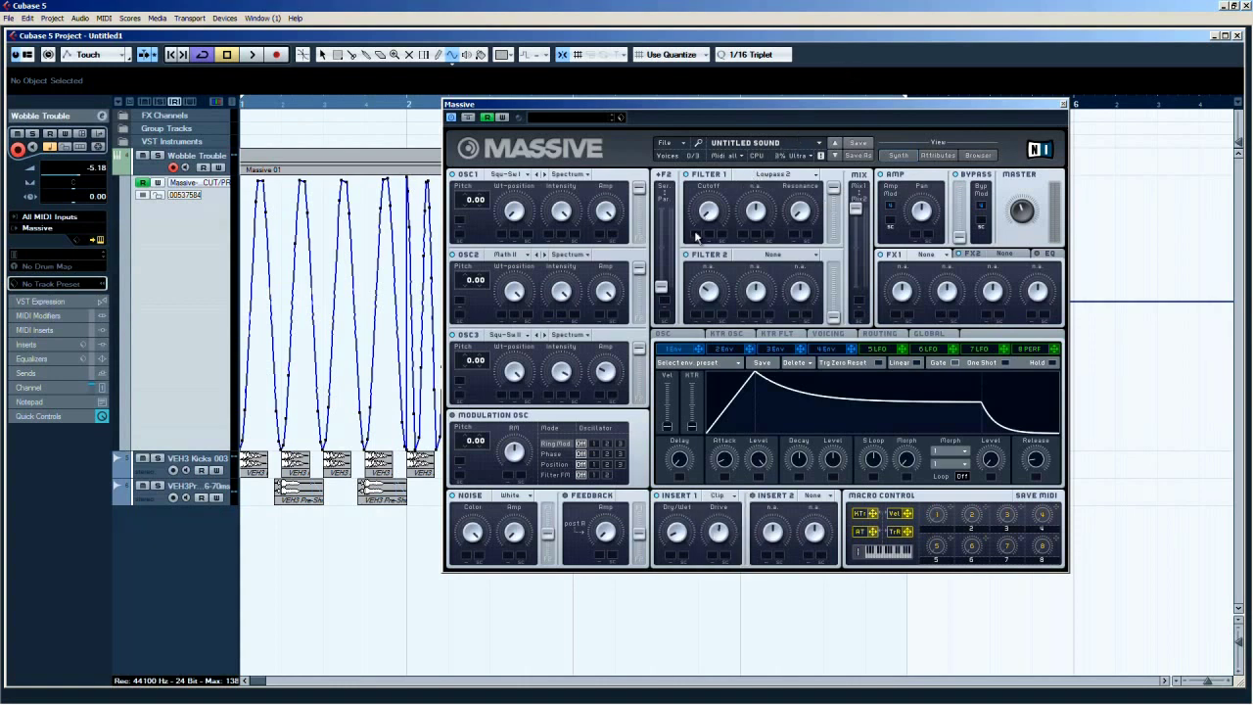